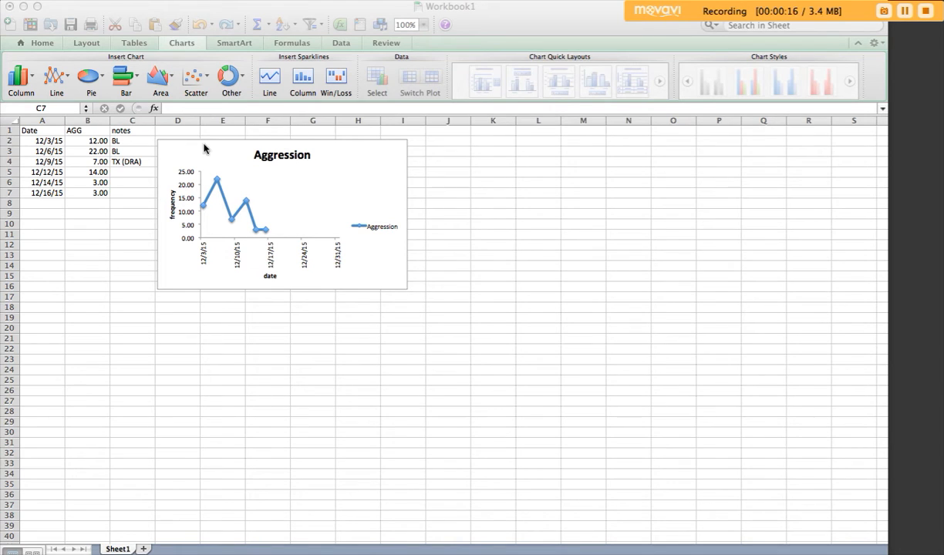
Step: Move the Aggression chart to the right, clear of the notes column
drag(204, 142, 271, 138)
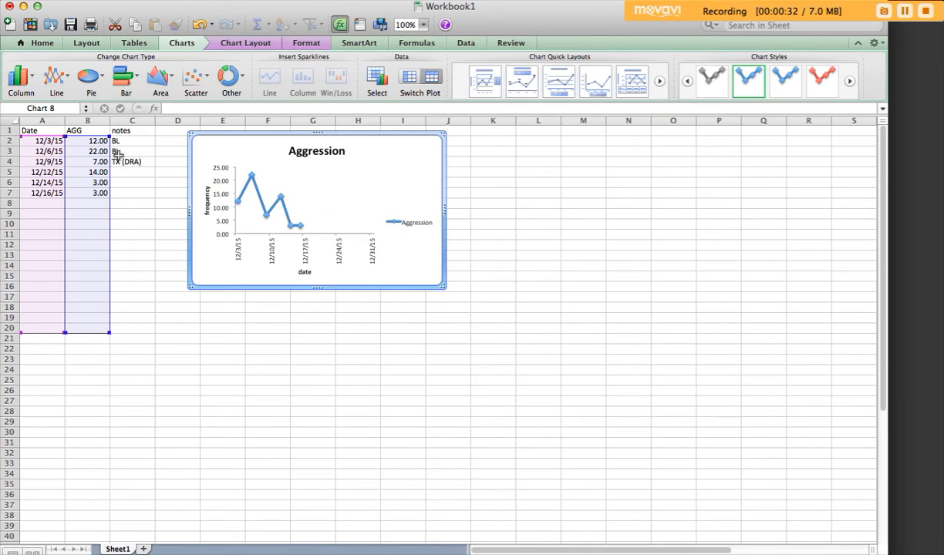
click(128, 214)
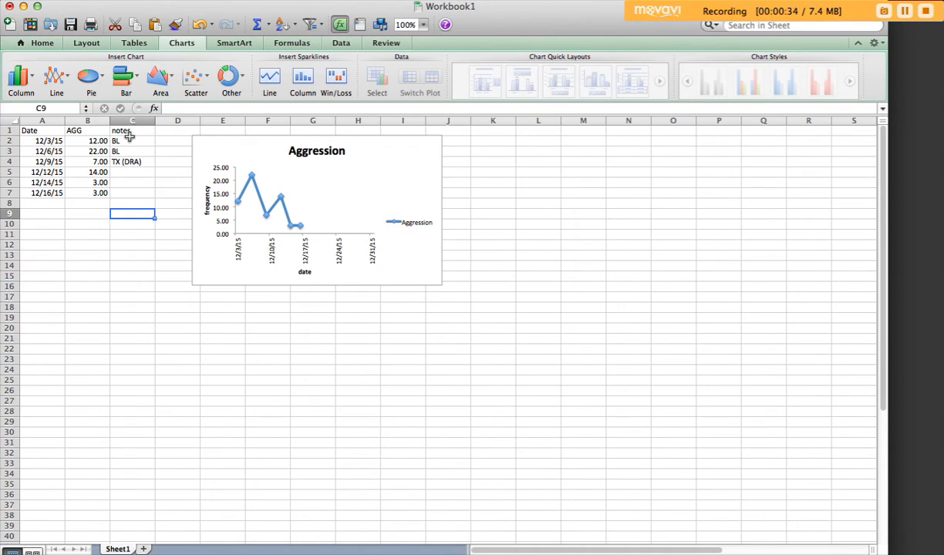
Step: Examine the phase notes in C2 to C4 and the chart points where baseline ends and treatment begins
click(127, 140)
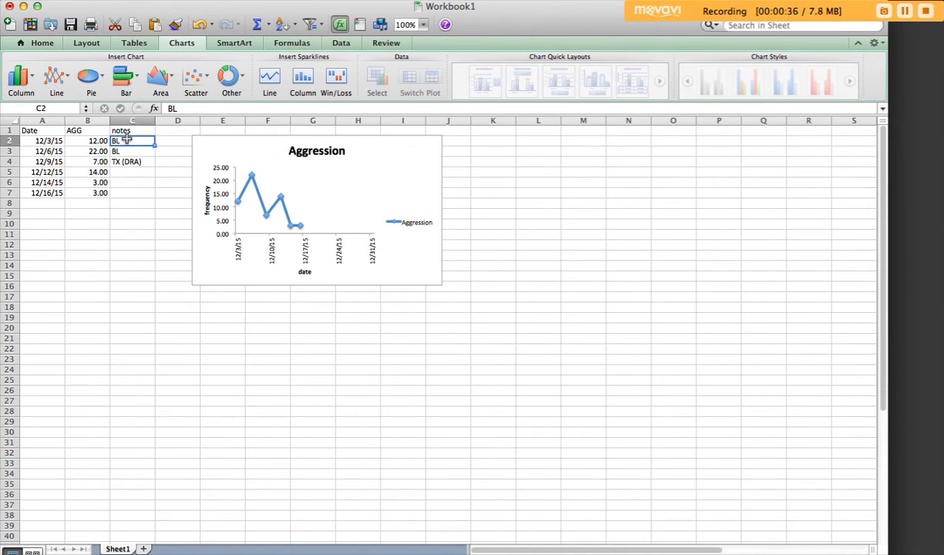
key(Down)
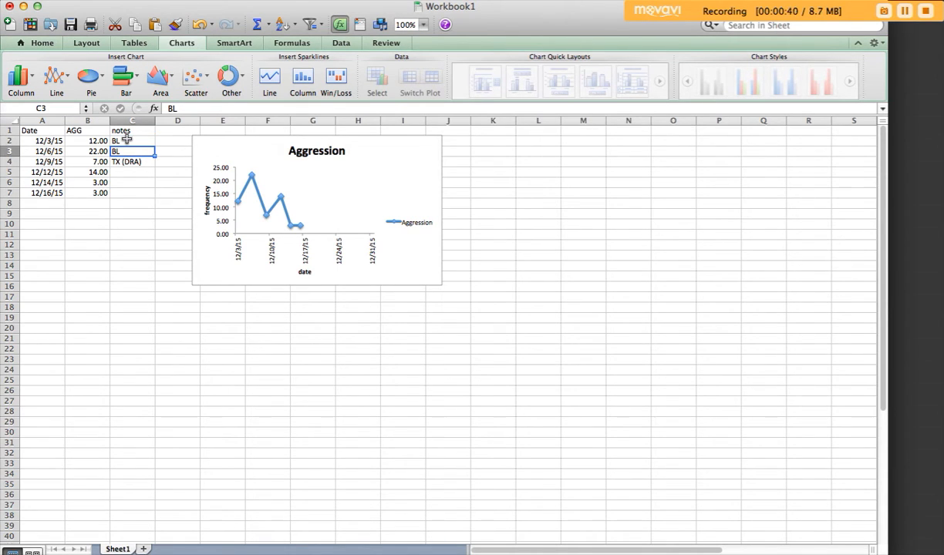
key(Down)
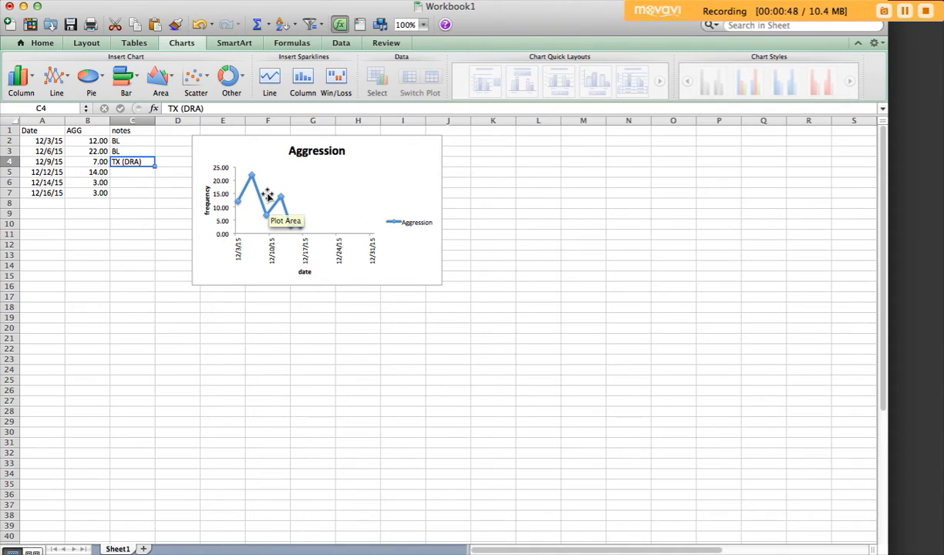
mouse_move(266, 220)
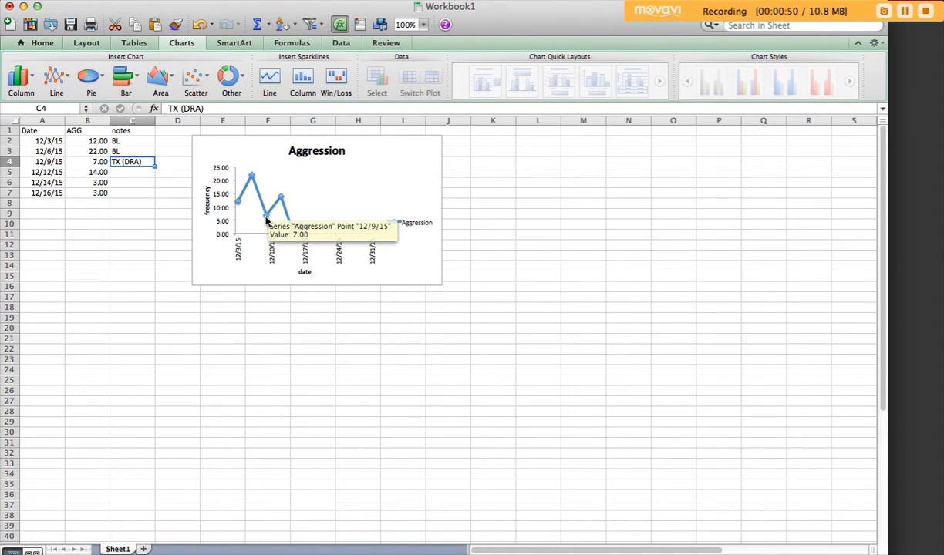
mouse_move(251, 179)
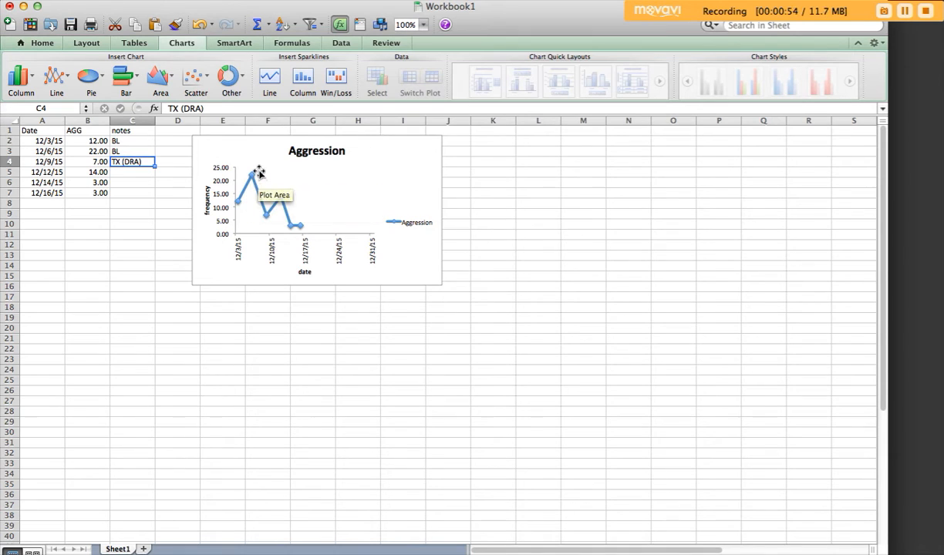
click(267, 220)
click(267, 220)
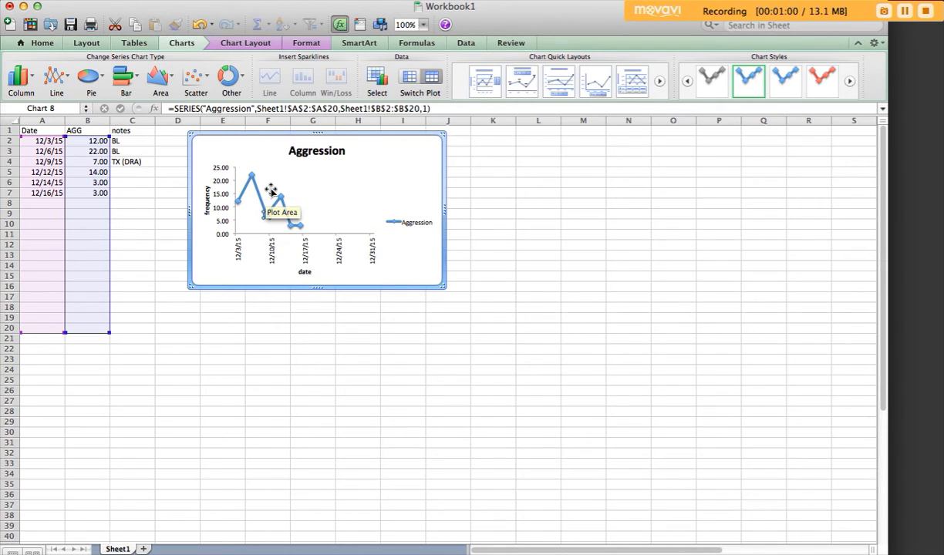
double_click(266, 221)
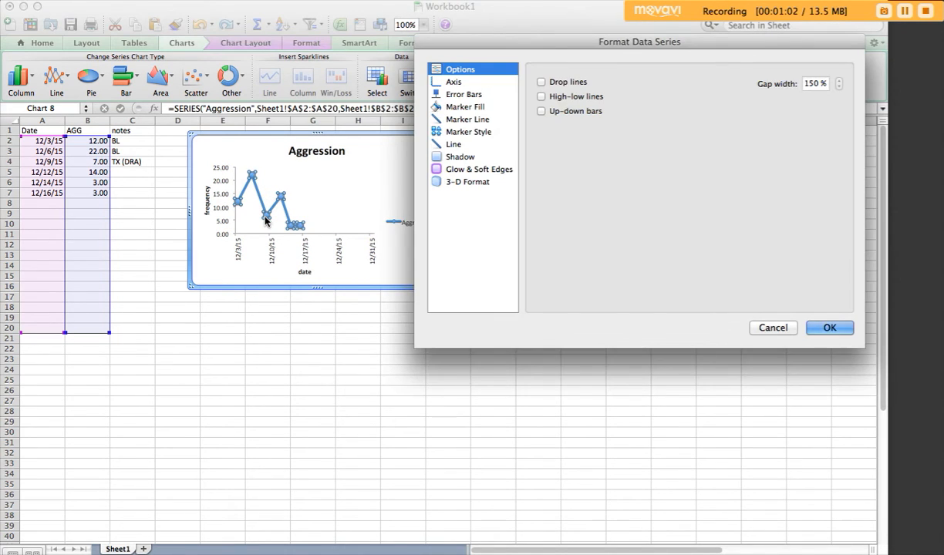
click(762, 329)
click(295, 240)
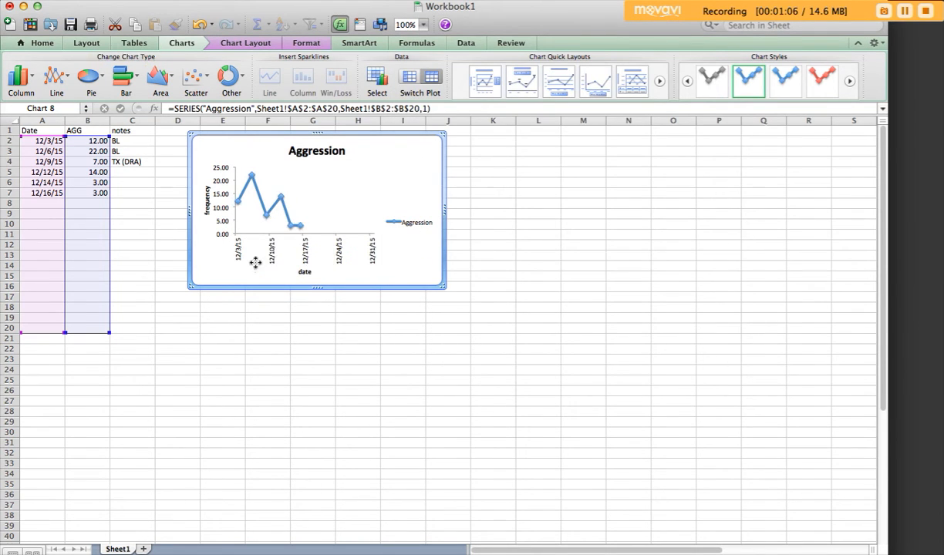
click(265, 221)
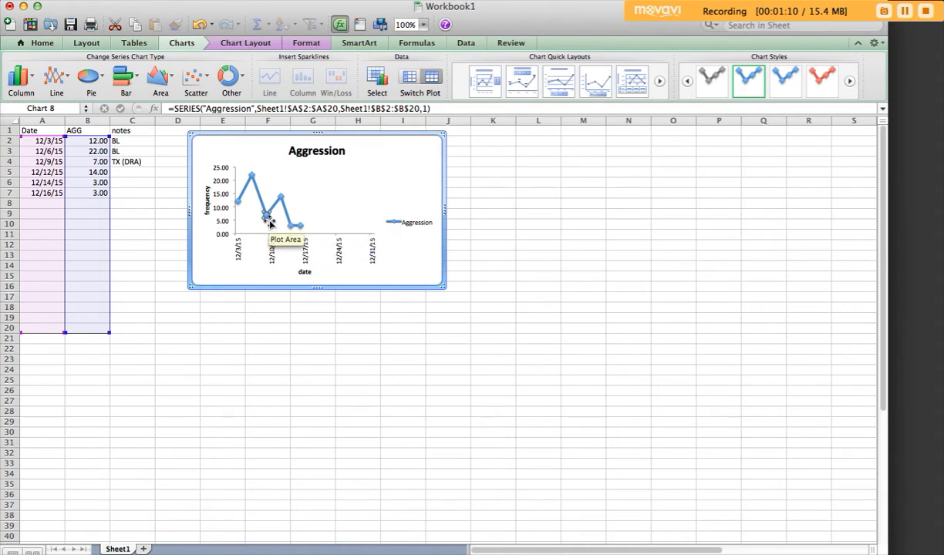
mouse_move(268, 213)
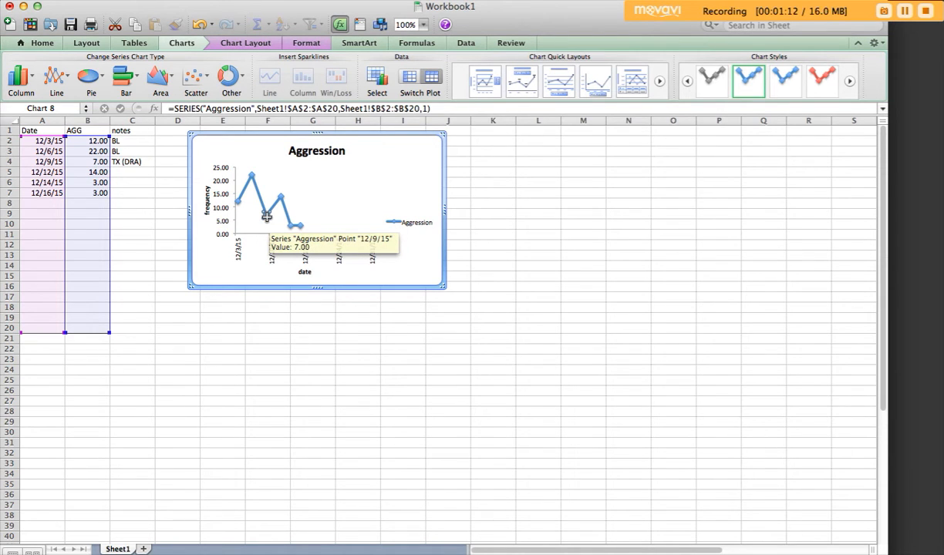
click(267, 217)
right_click(266, 217)
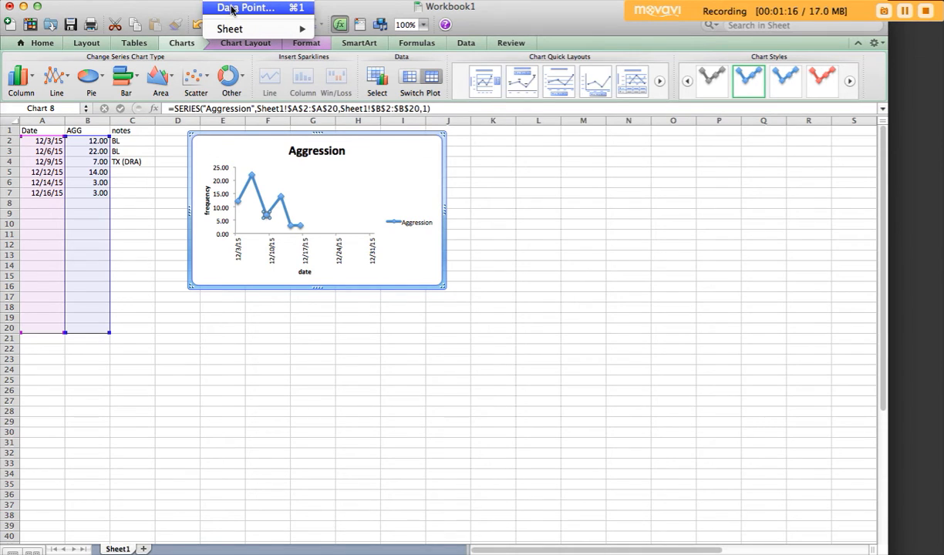
key(Escape)
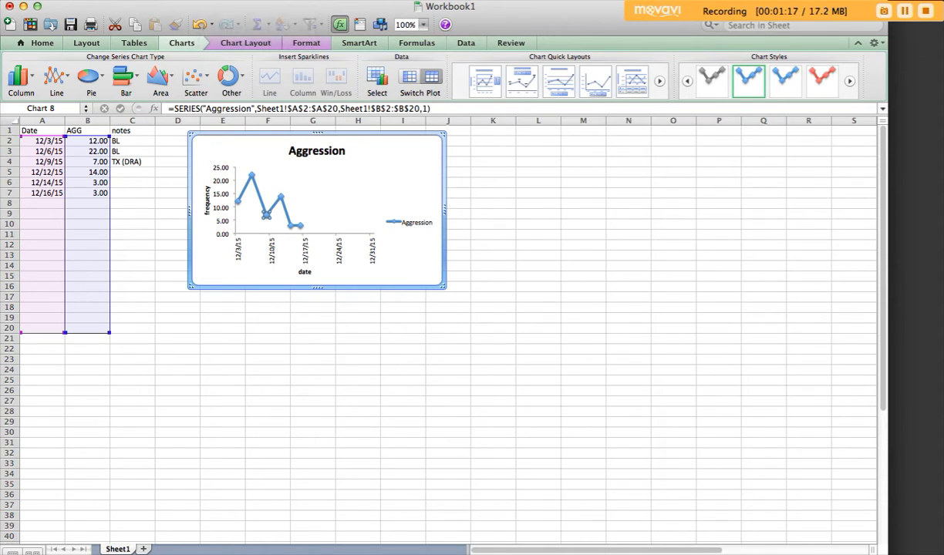
Step: Format only the 12/9/15 data point of the Aggression series with No Line, breaking the line between baseline and treatment
click(313, 211)
click(266, 219)
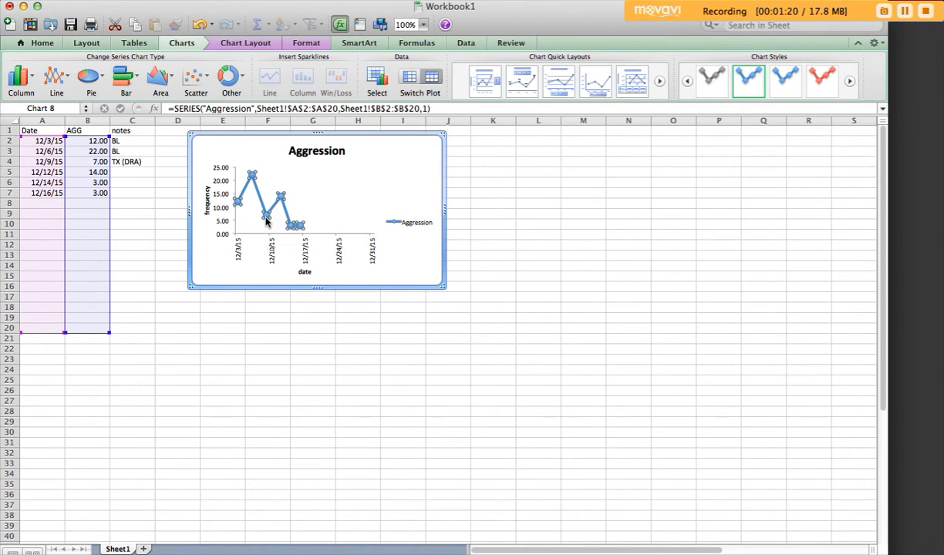
click(231, 0)
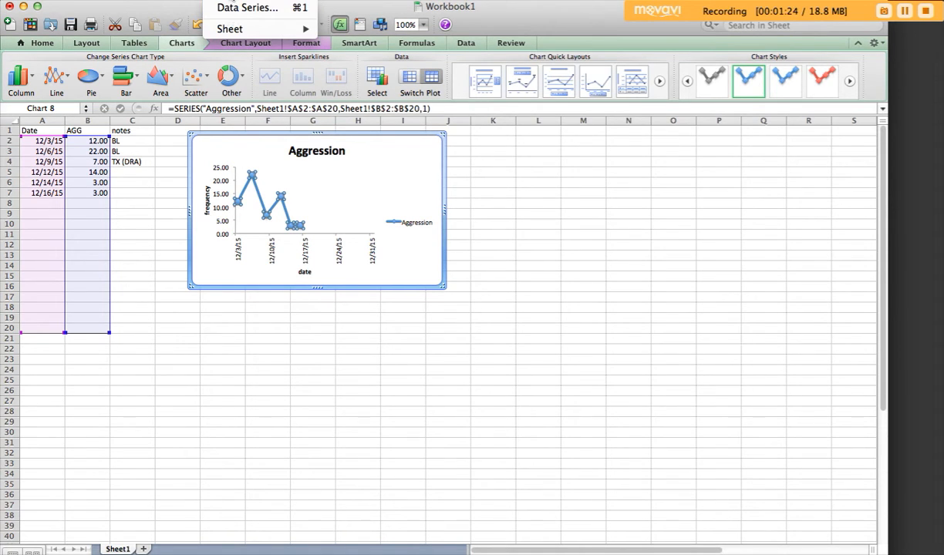
click(231, 1)
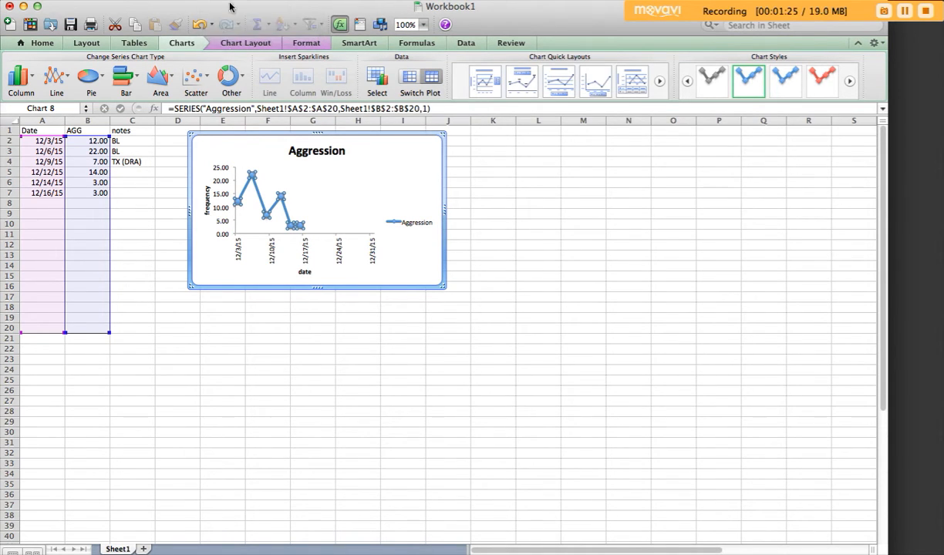
click(267, 219)
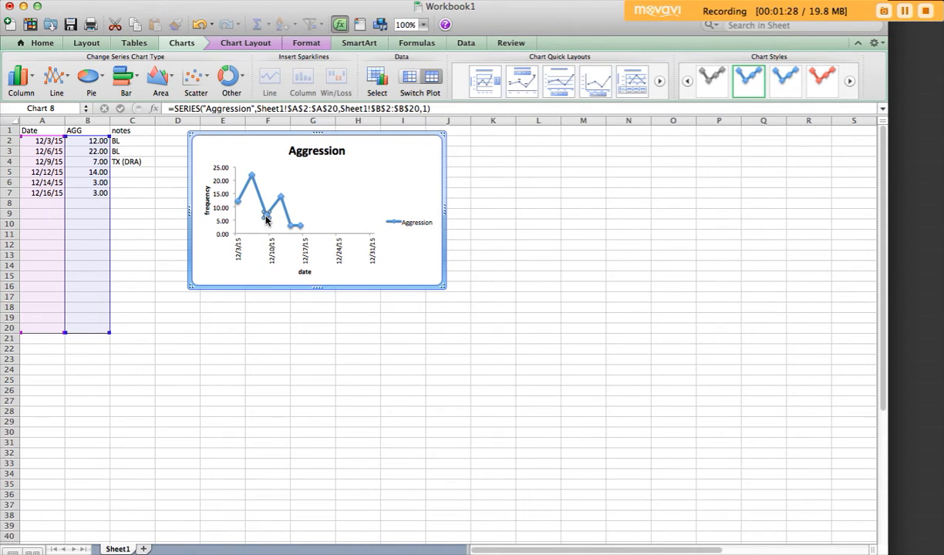
click(231, 1)
click(232, 11)
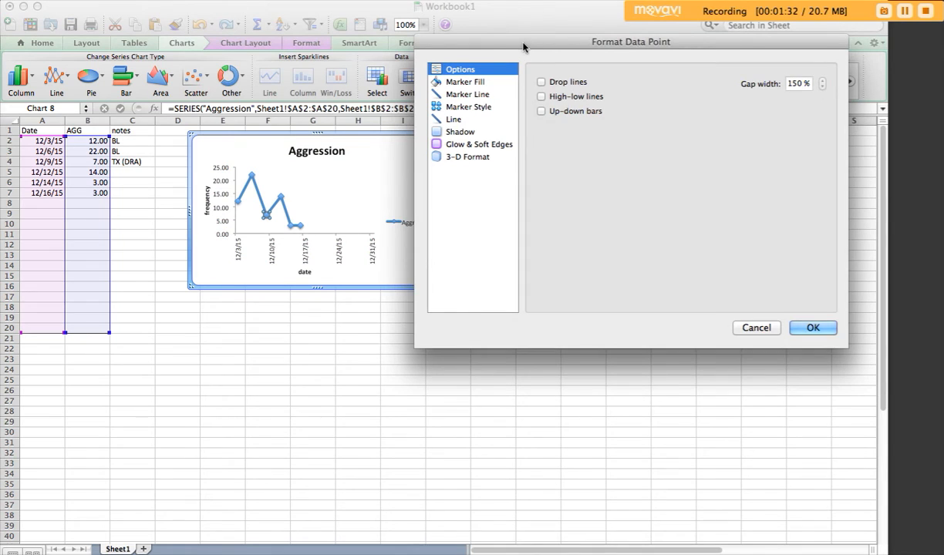
drag(523, 48, 578, 53)
click(509, 127)
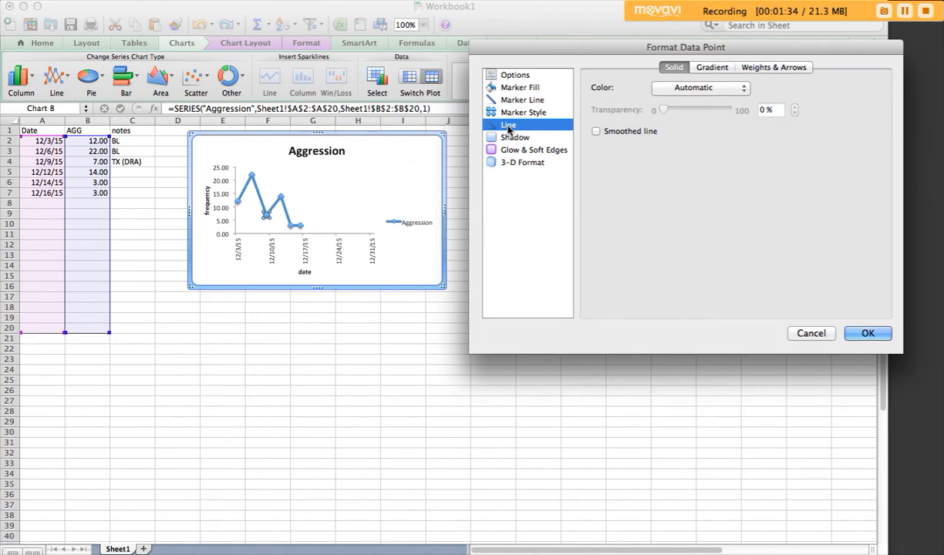
click(679, 89)
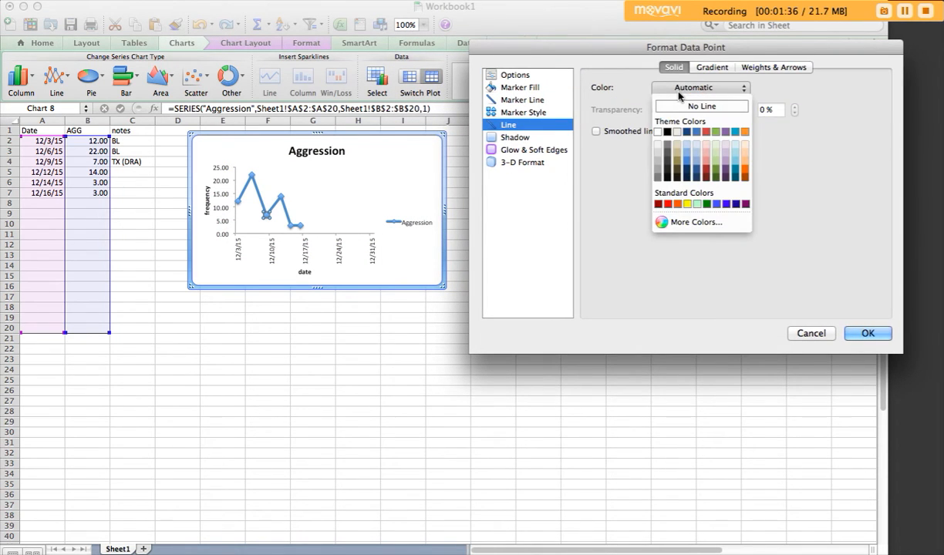
click(673, 108)
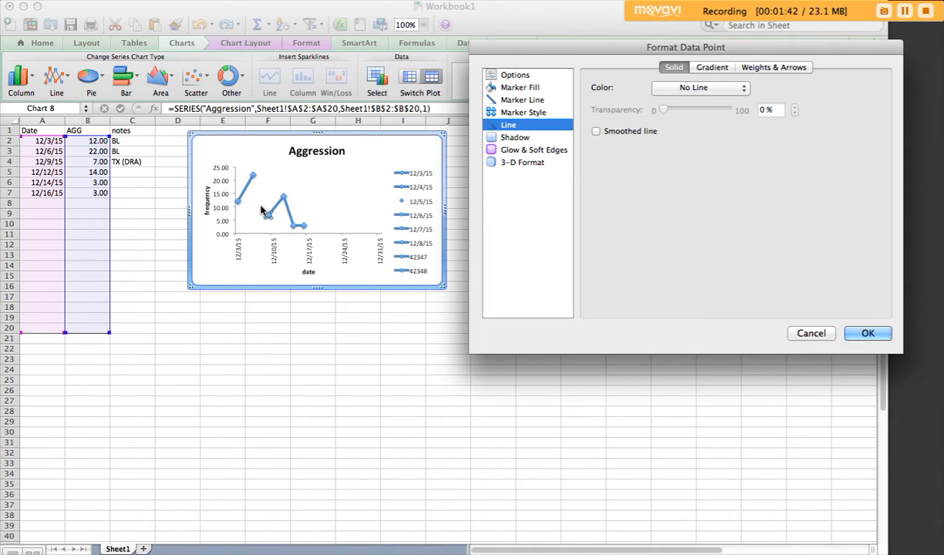
click(866, 334)
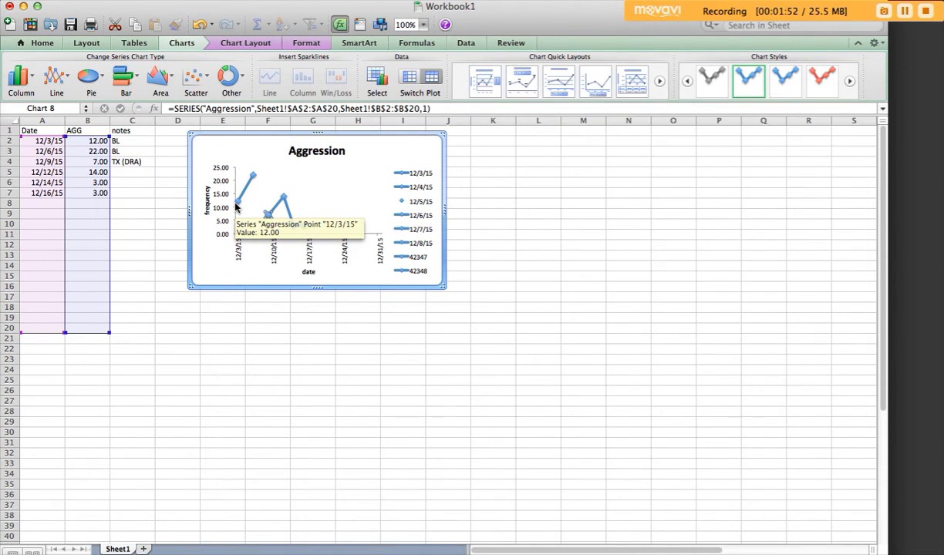
Step: Delete the chart's legend and draw a vertical straight line about 1.39" tall in the gap between the baseline and treatment points
click(417, 204)
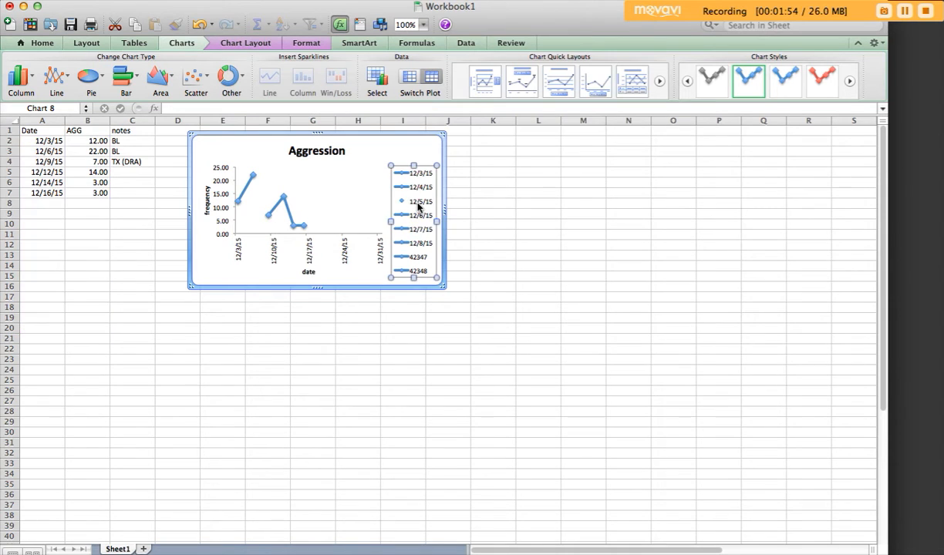
key(BackSpace)
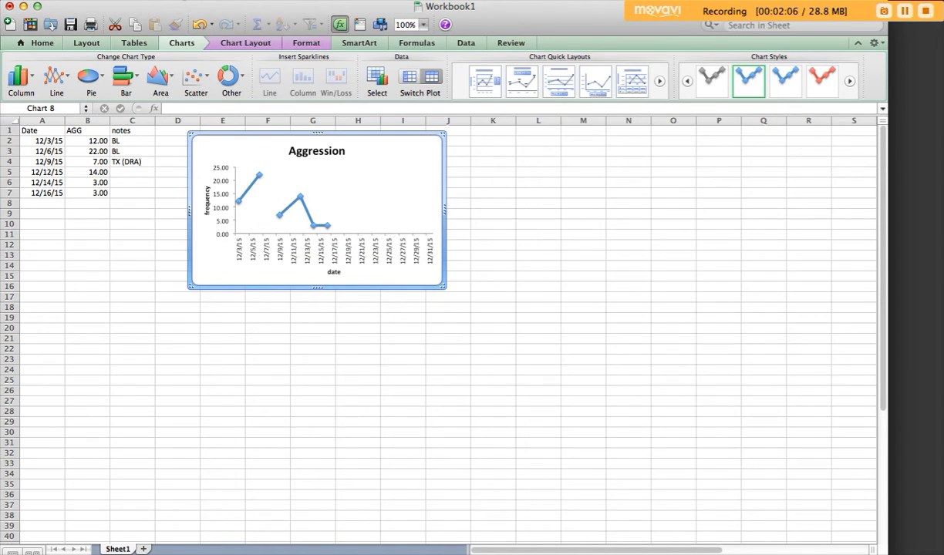
click(183, 0)
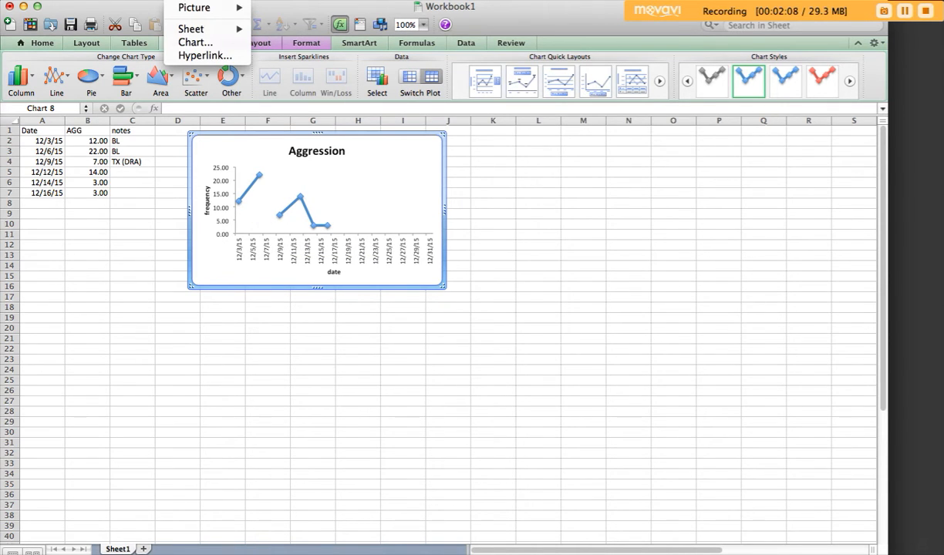
mouse_move(186, 7)
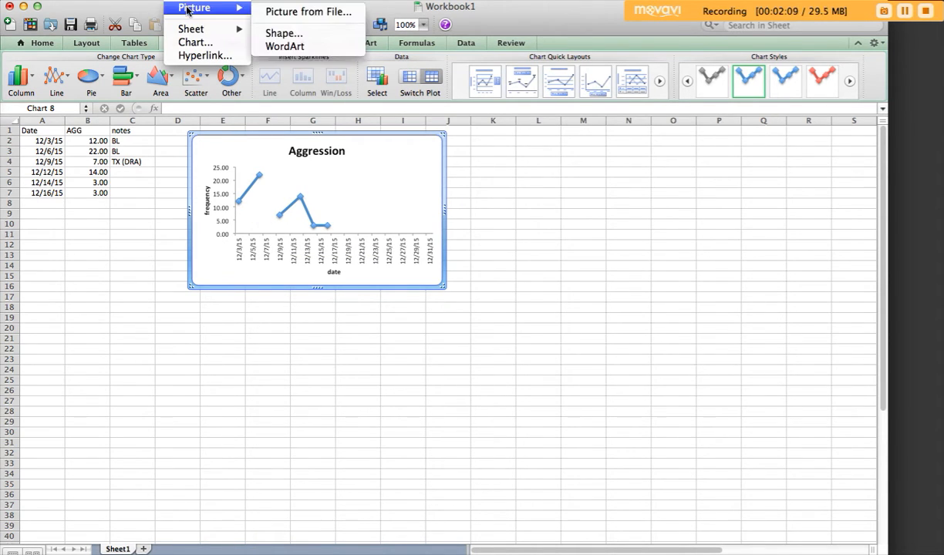
click(303, 33)
click(640, 481)
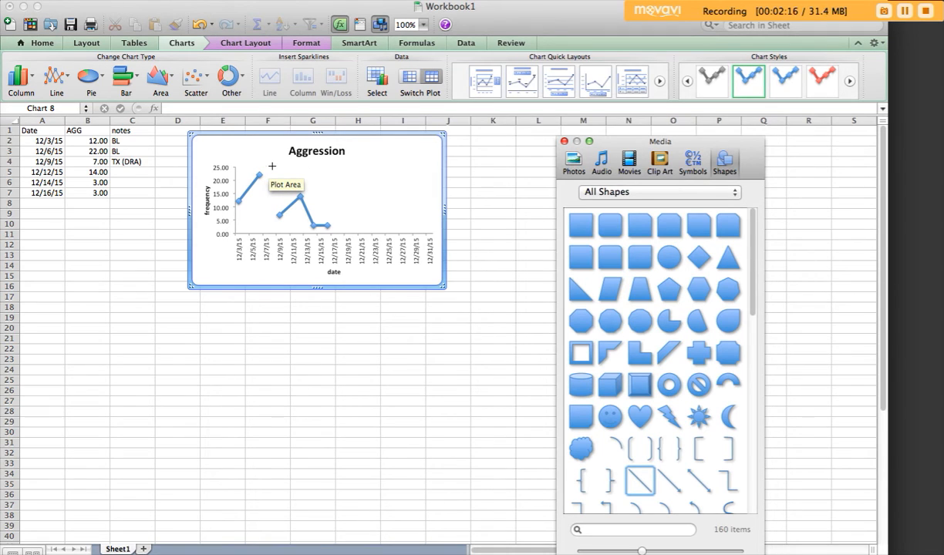
drag(272, 165, 271, 235)
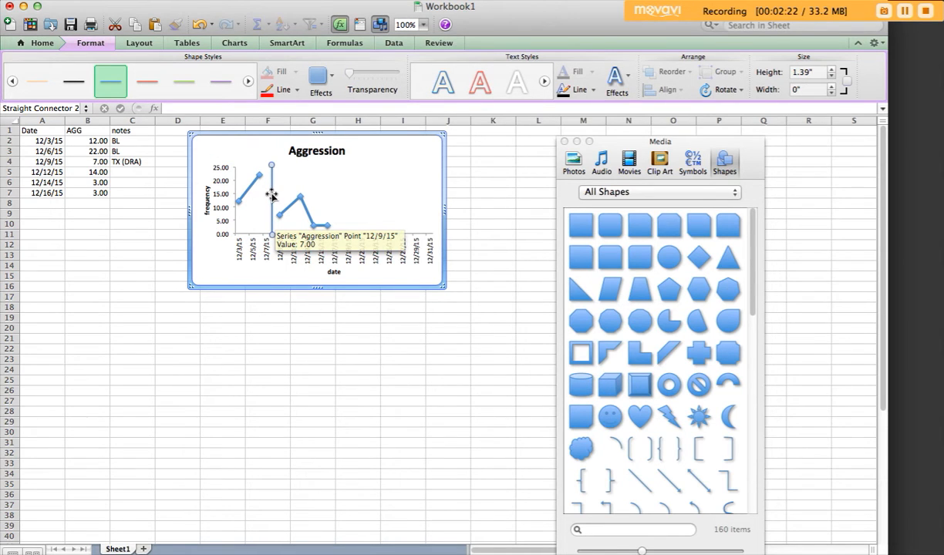
Step: Format the vertical phase-change line as red and dashed, and deselect the chart
click(279, 89)
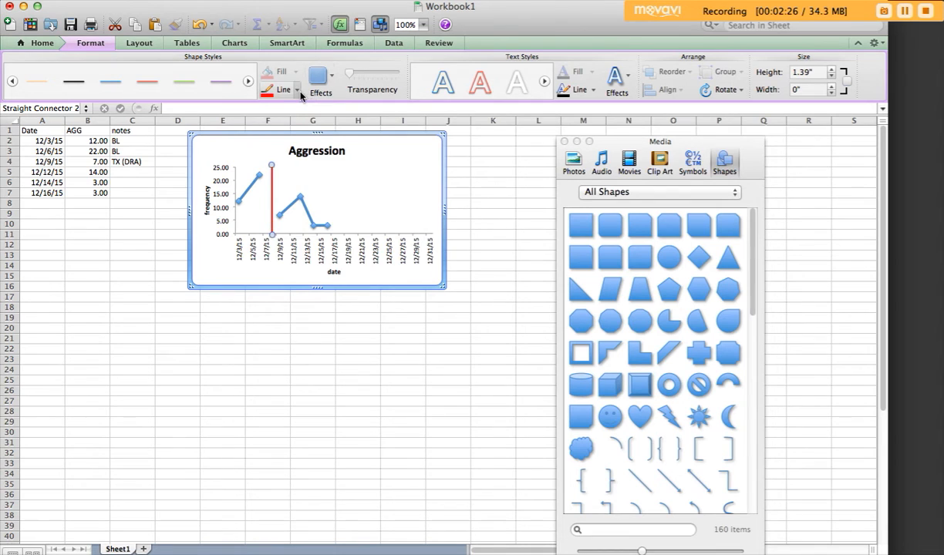
click(298, 90)
mouse_move(309, 275)
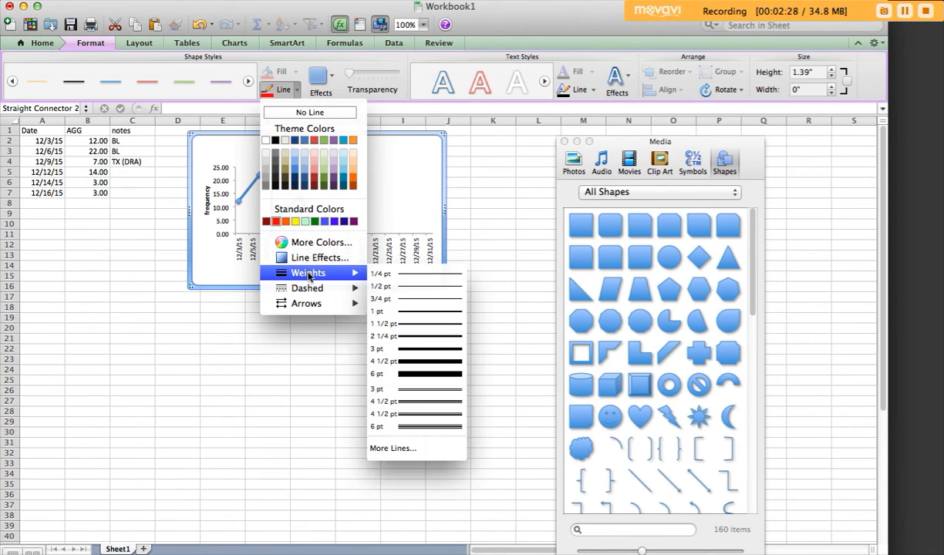
click(385, 305)
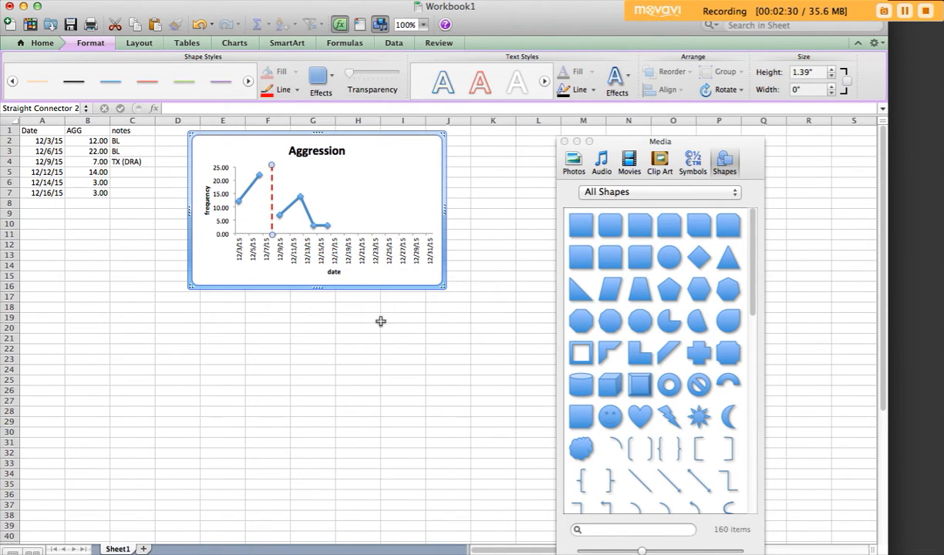
click(313, 341)
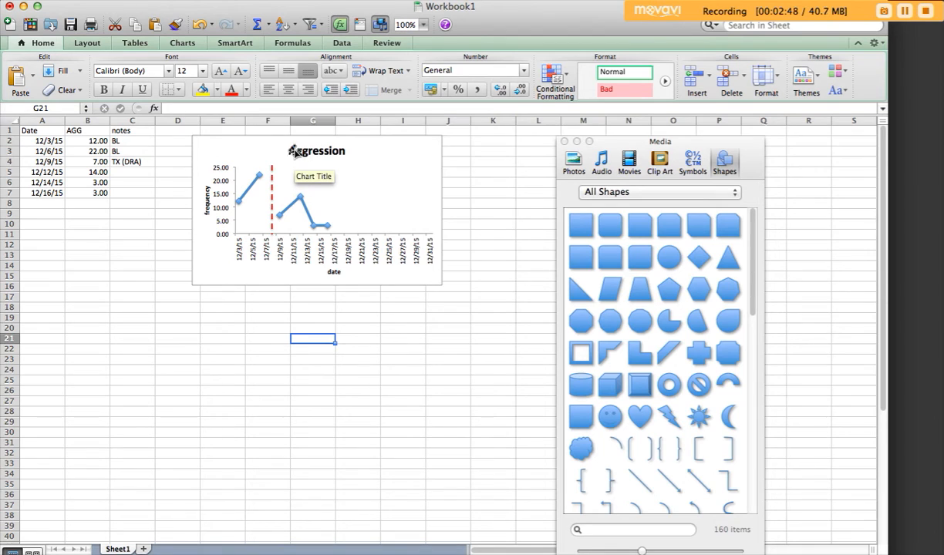
Step: Move the Aggression chart title slightly upward to make room above the plot area, and deselect the chart
click(297, 175)
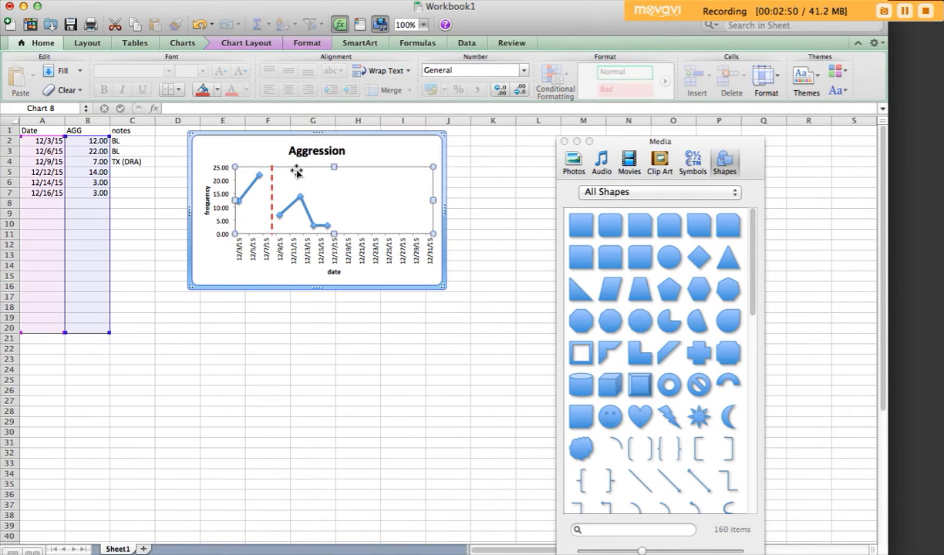
click(306, 150)
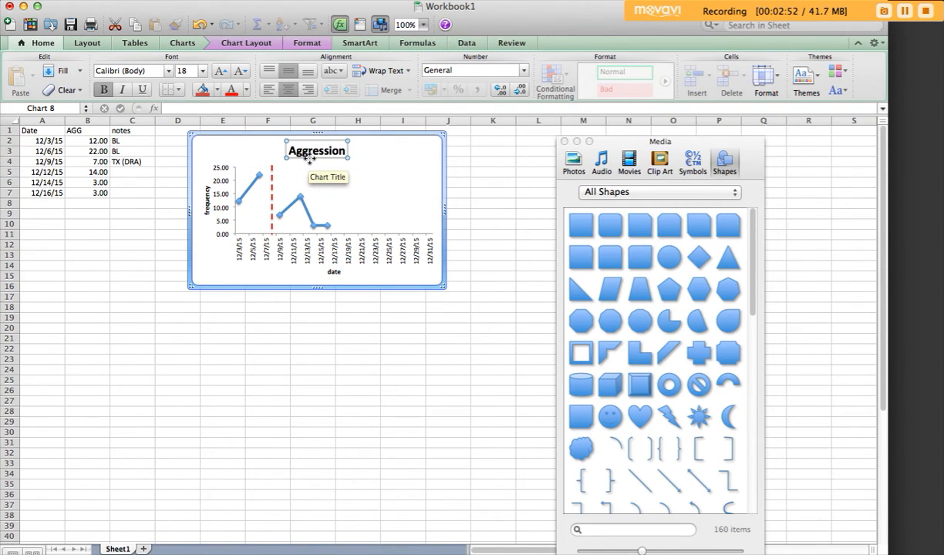
click(310, 154)
drag(310, 154, 310, 150)
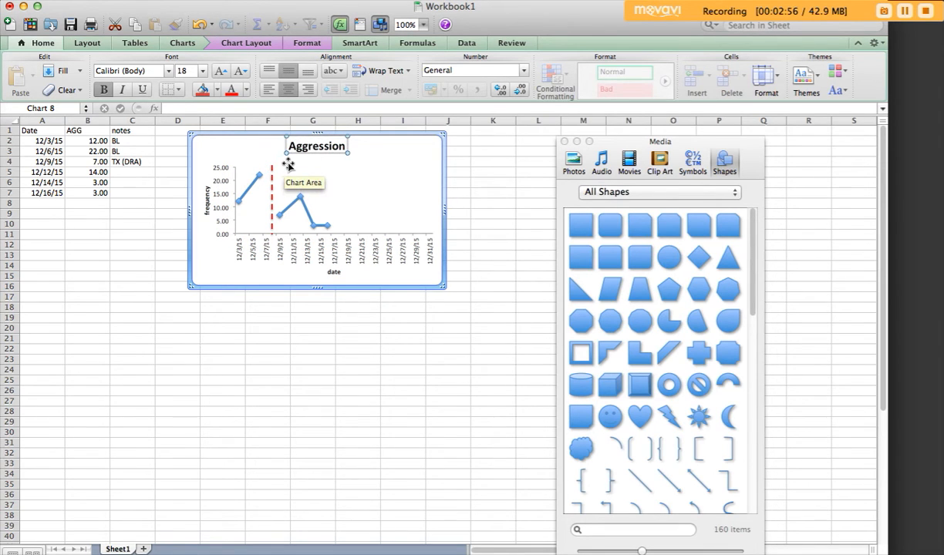
click(139, 234)
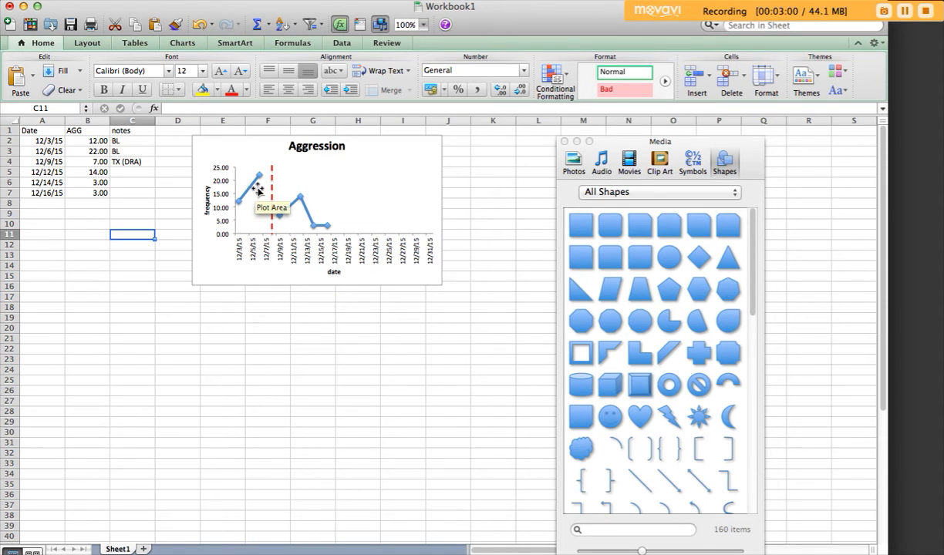
Step: Insert a small text box above the baseline points of the chart with the text BL
click(179, 1)
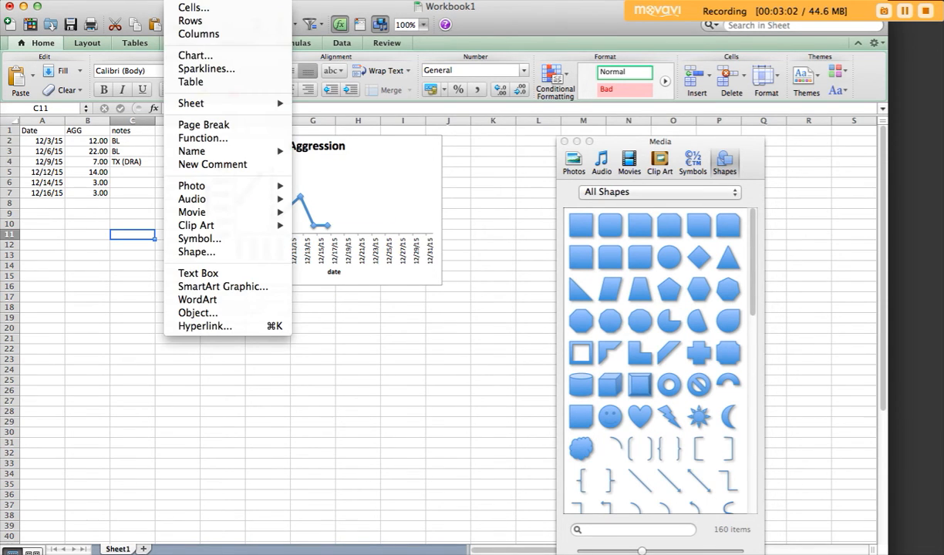
click(190, 274)
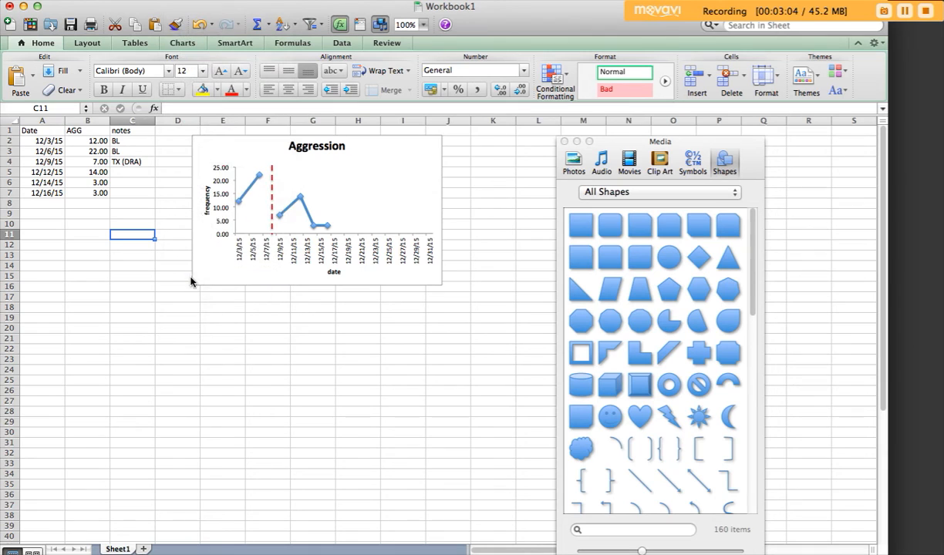
drag(243, 157, 267, 167)
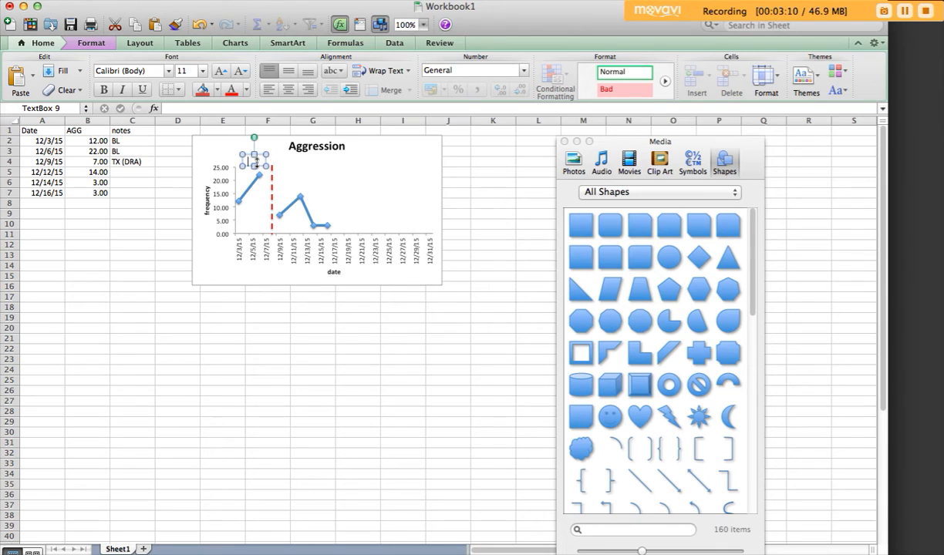
text(BL)
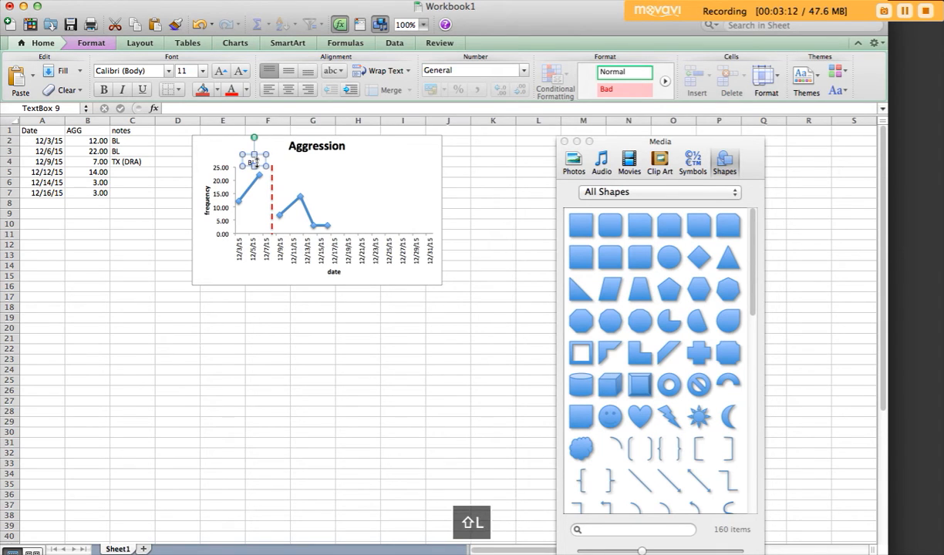
Step: Remove the outline of the BL text box by setting its line color to No Line, and deselect it
click(248, 149)
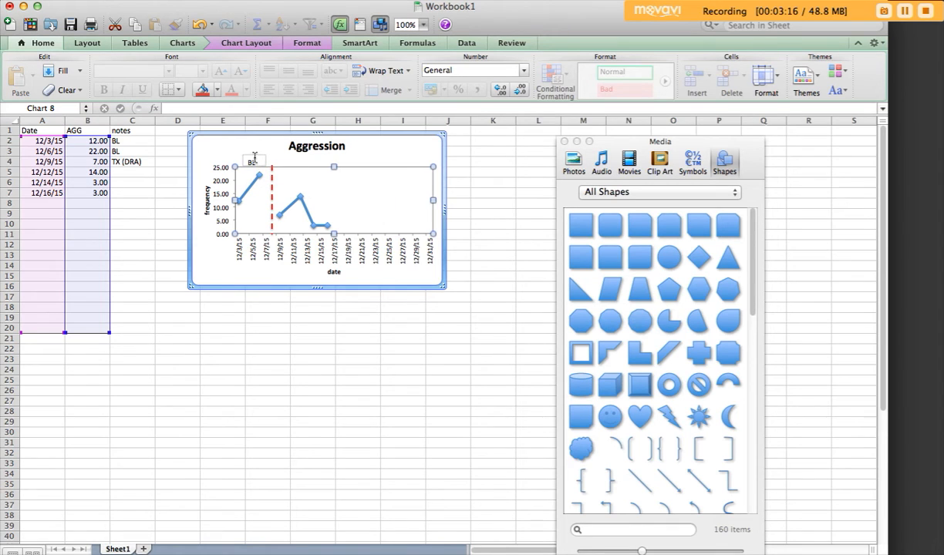
click(254, 157)
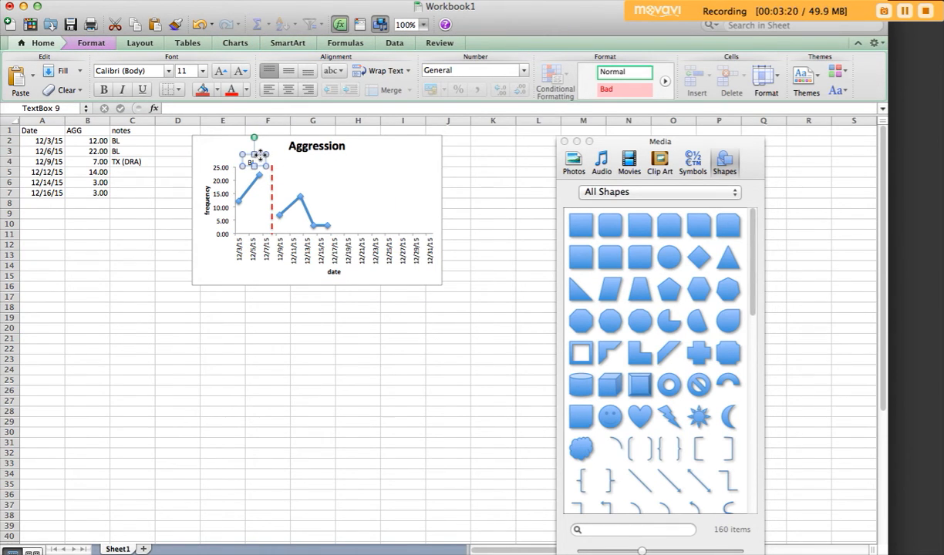
click(224, 0)
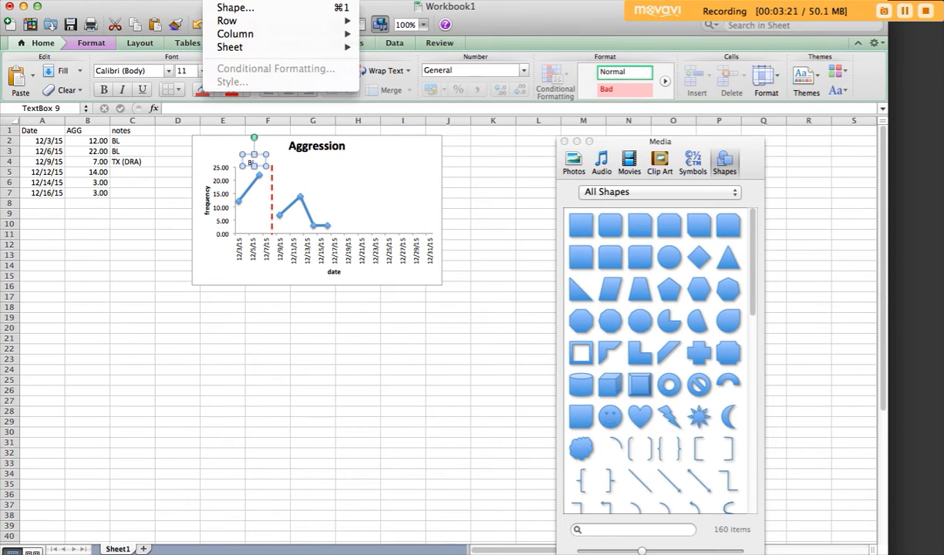
click(231, 8)
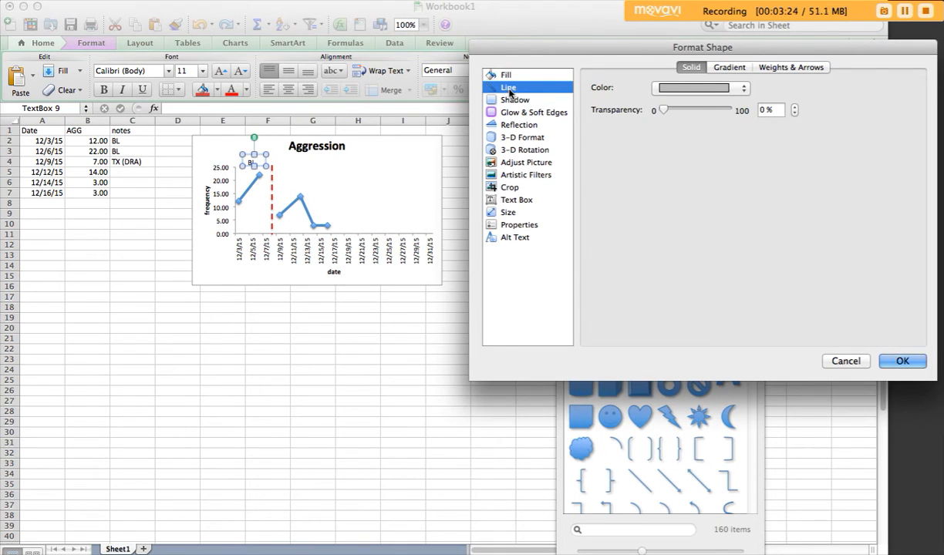
click(679, 90)
click(691, 106)
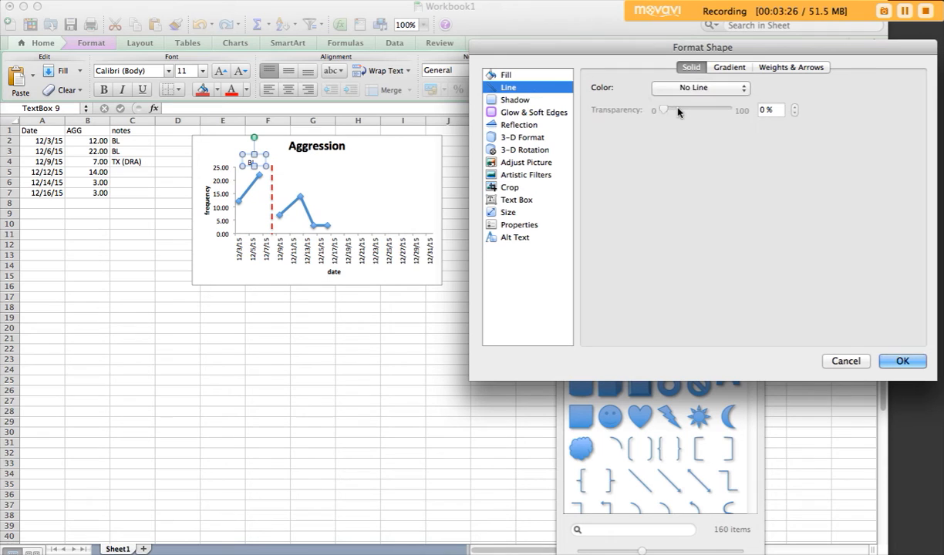
click(898, 363)
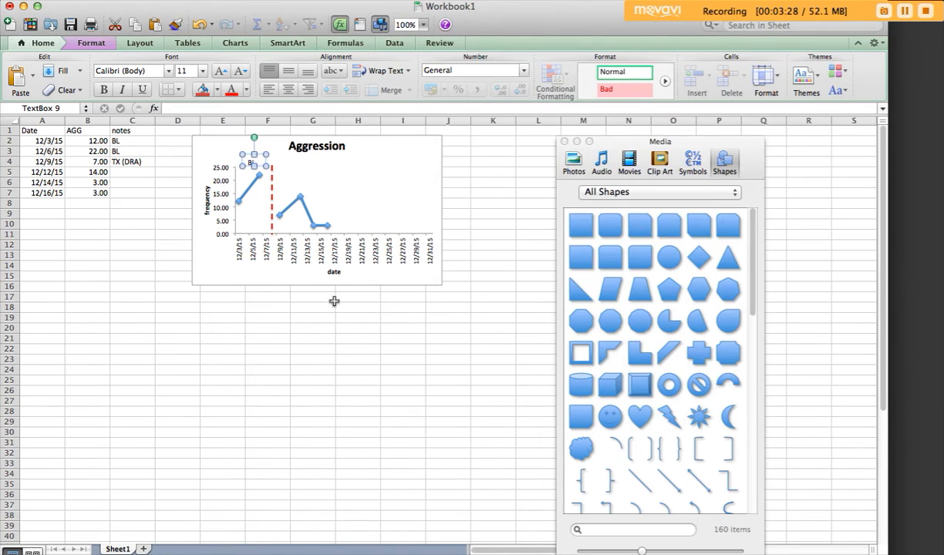
click(320, 298)
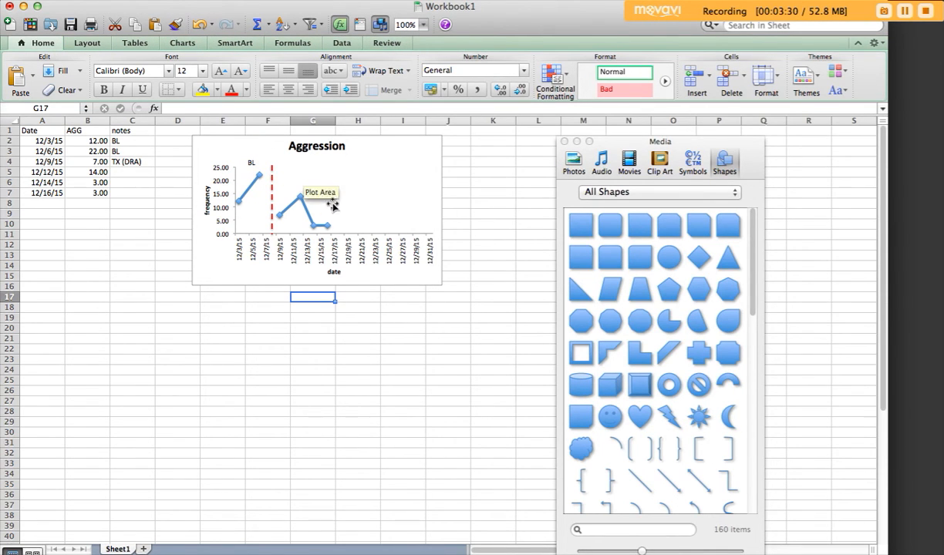
Step: Insert a text box above the treatment points of the chart with the text TX (DRA)
click(185, 2)
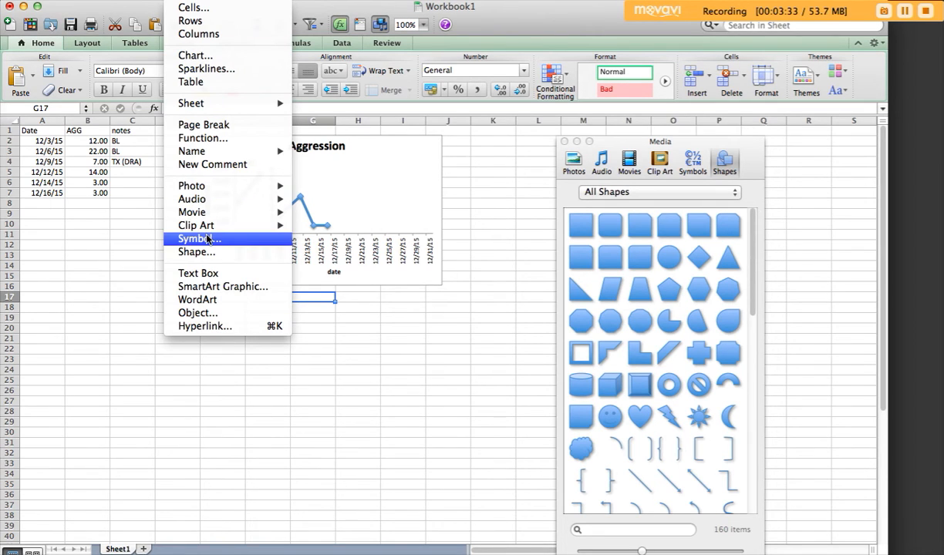
click(207, 274)
drag(284, 159, 312, 169)
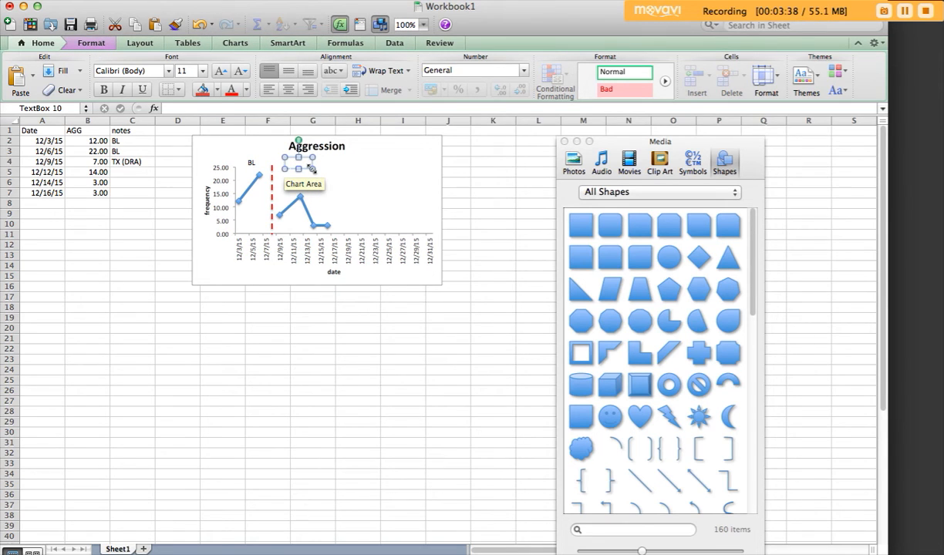
text(TX)
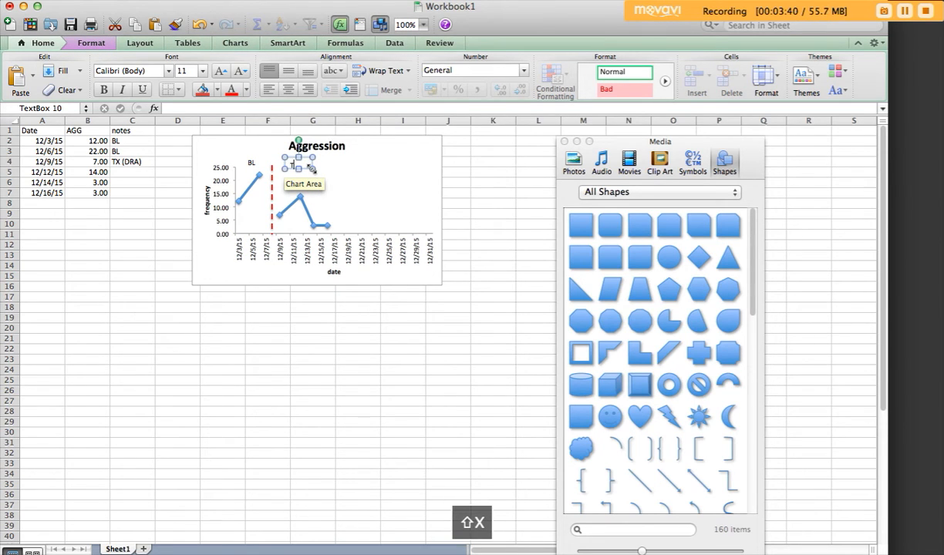
text( (DRA))
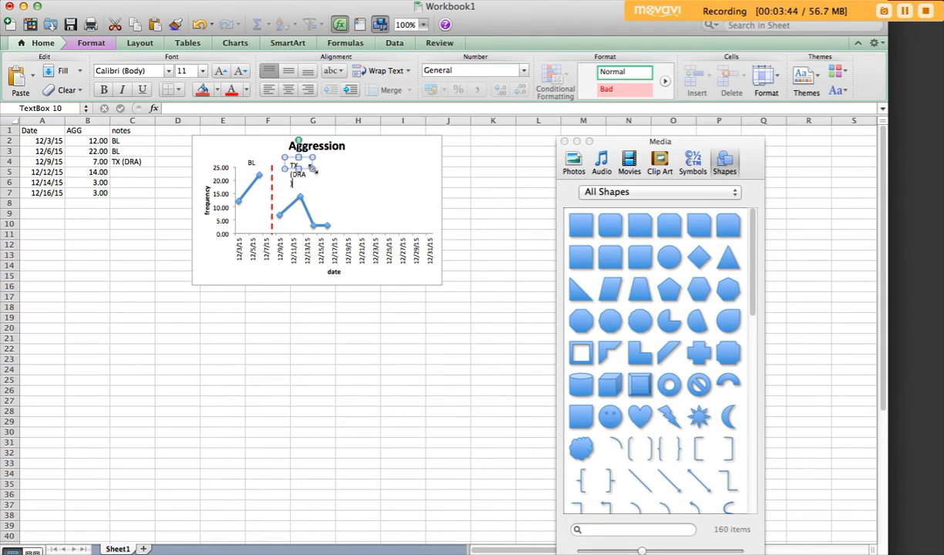
Step: Widen the TX (DRA) text box to about 0.99" to fit its text on one line, and move it level with the BL label
drag(313, 169, 335, 170)
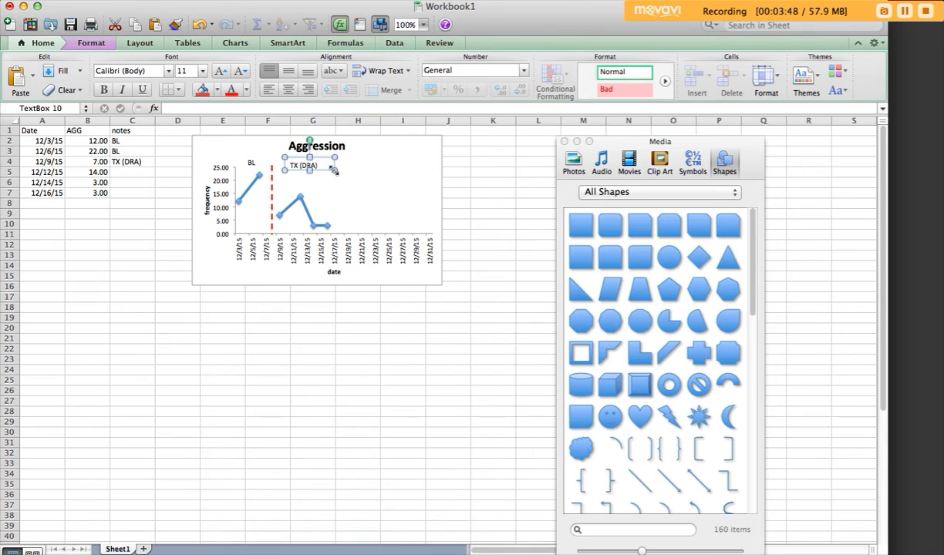
drag(287, 157, 294, 153)
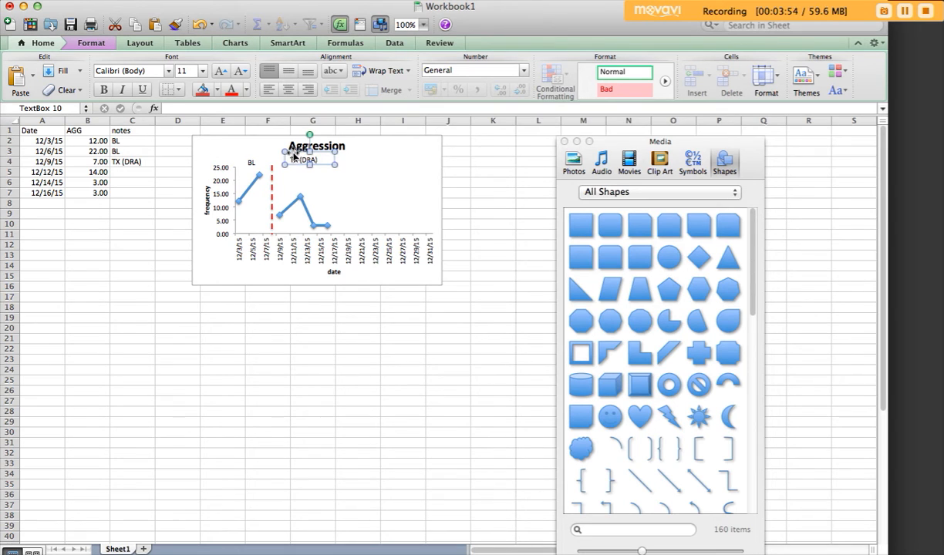
drag(293, 165, 293, 167)
double_click(294, 167)
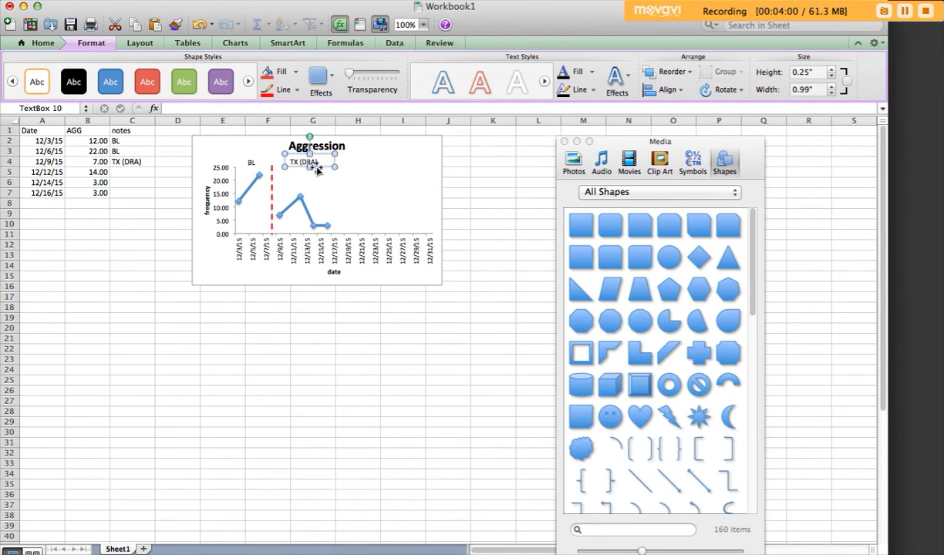
Step: Remove the outline of the TX (DRA) text box by setting its line color to No Line, and deselect it
click(228, 4)
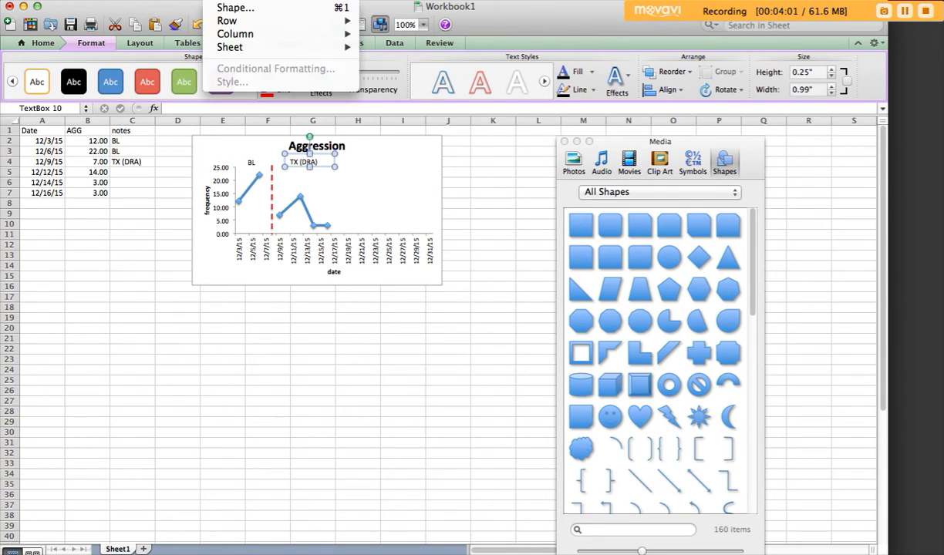
click(233, 8)
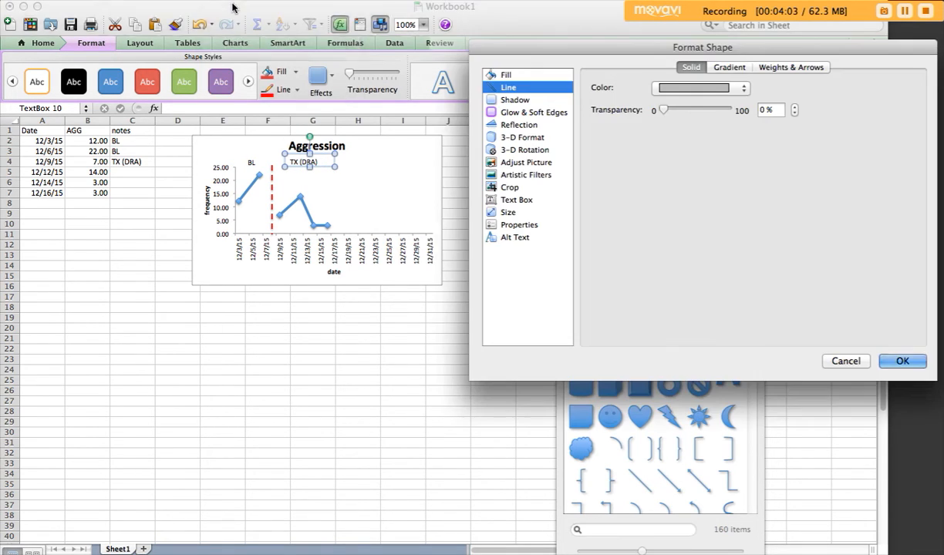
click(718, 90)
click(695, 106)
click(899, 361)
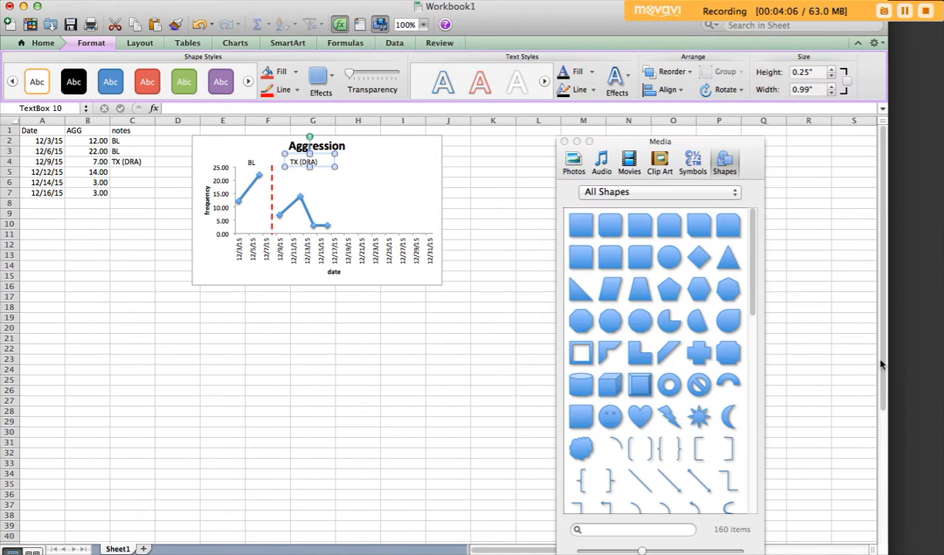
click(399, 351)
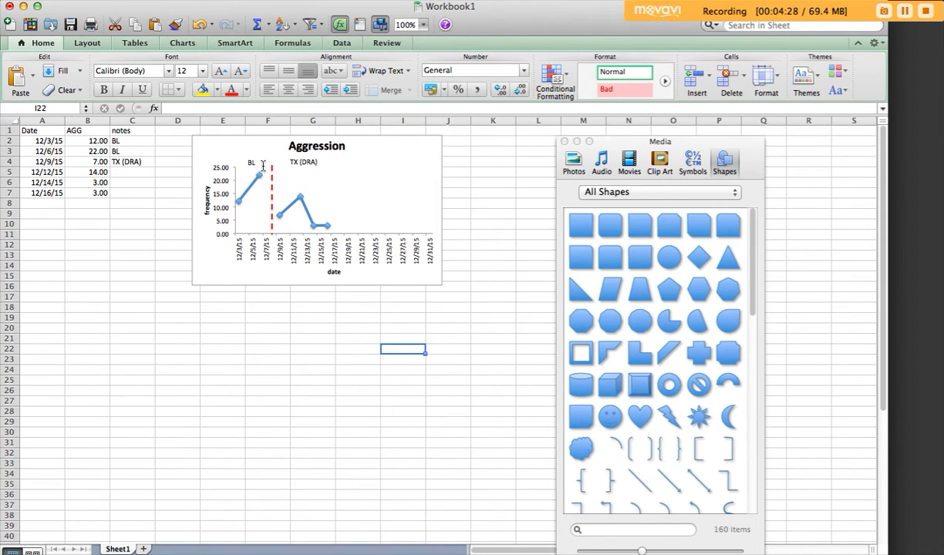
Step: Enter 3, 2, 4, 1, 1, 1, 5, 6 and 8 in B8 to B16, and extend the every-two-days date series from A6:A7 down to A16
click(89, 204)
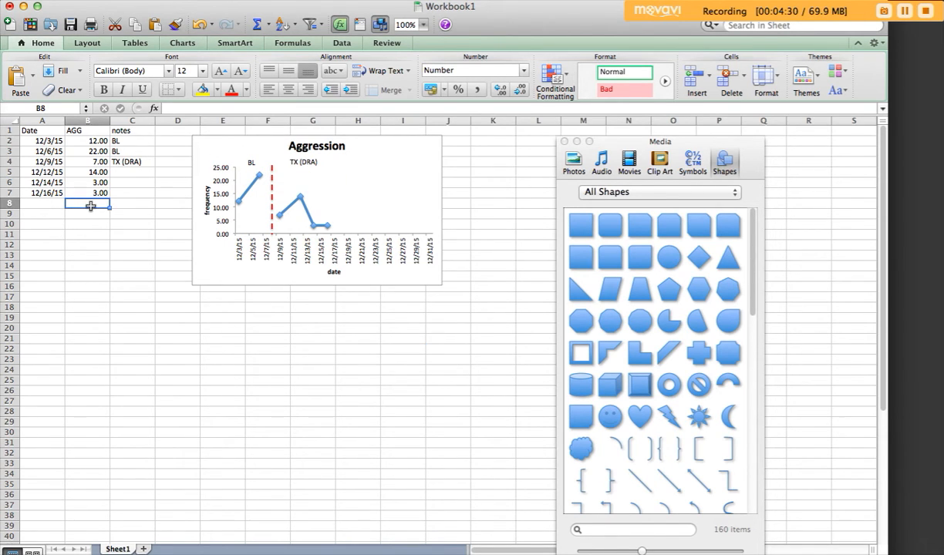
text(3 2 4 1 1 1)
key(Return)
text(5)
key(Return)
text(6)
key(Return)
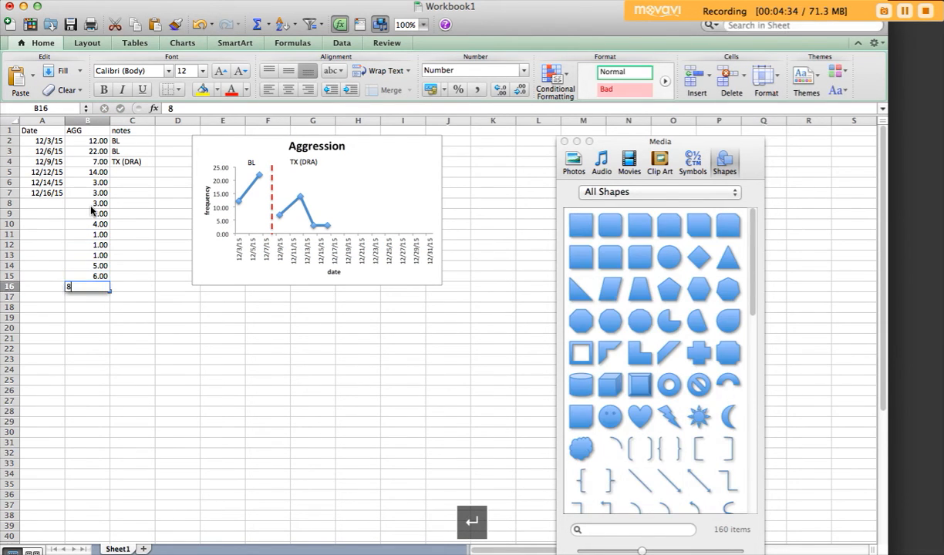
text(8)
key(Return)
drag(45, 180, 63, 295)
click(87, 348)
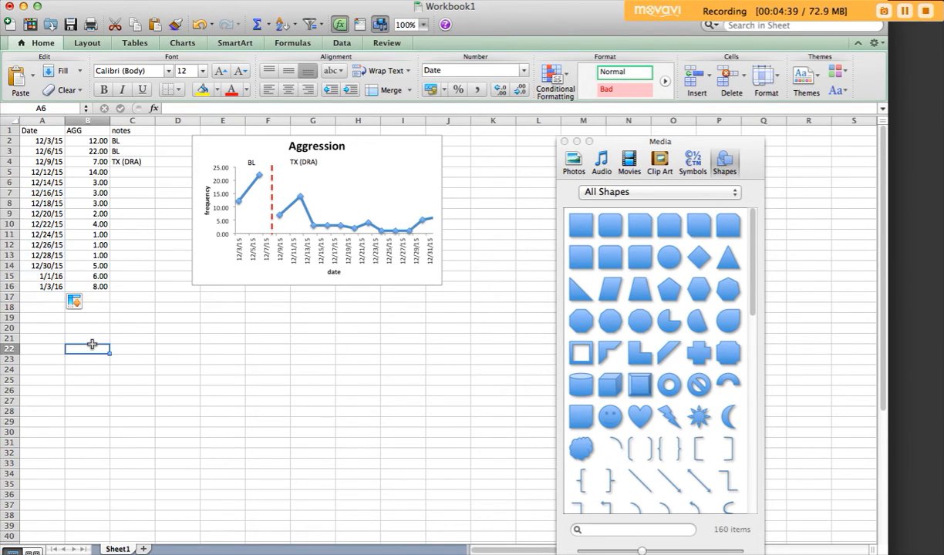
double_click(378, 233)
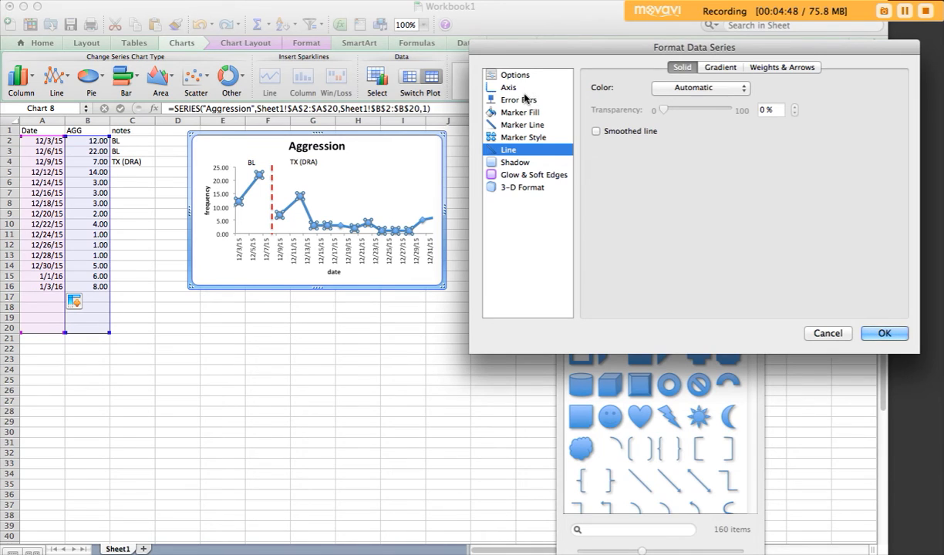
click(830, 334)
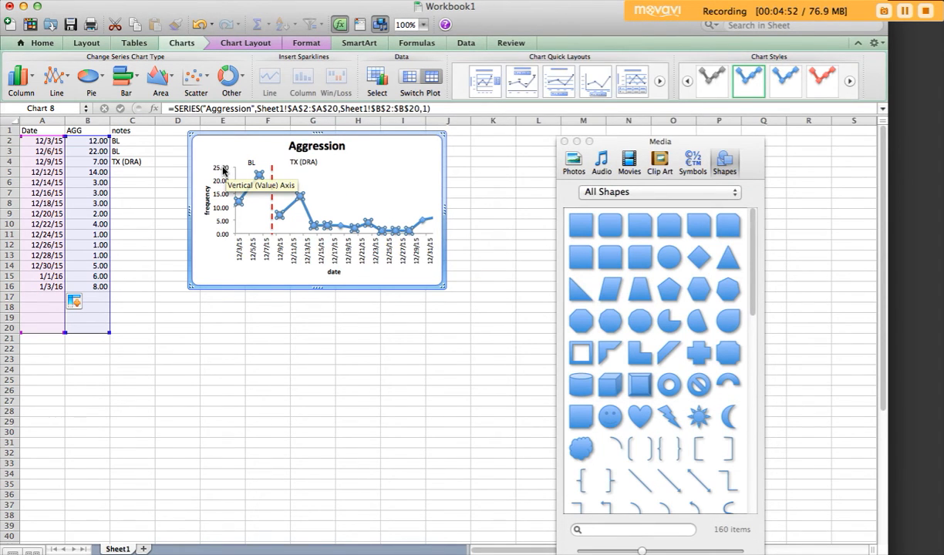
click(235, 319)
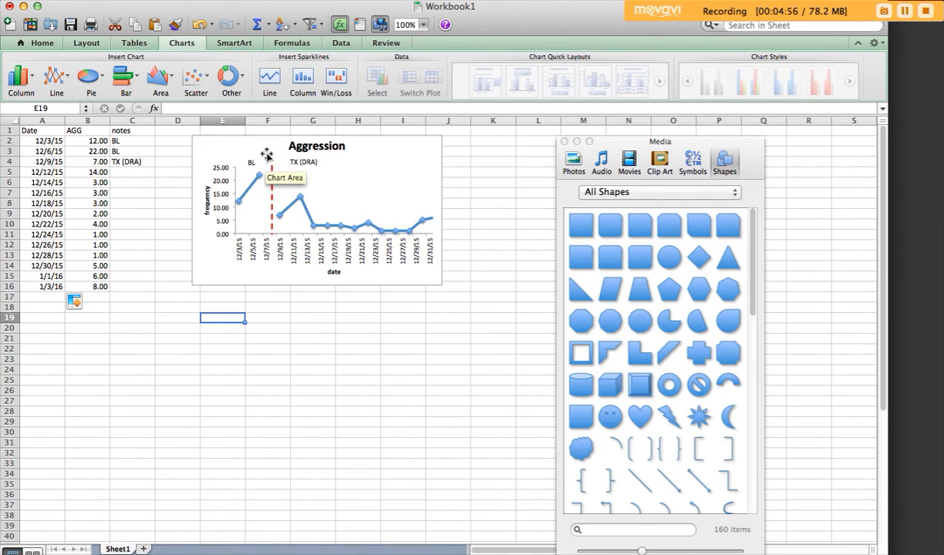
Step: Delete the BL and TX (DRA) text boxes from the Aggression chart
click(269, 137)
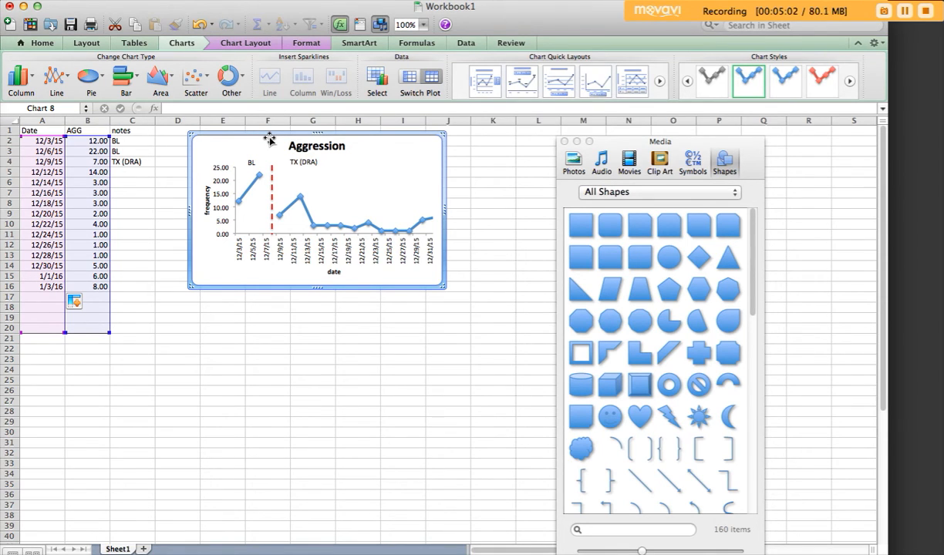
click(251, 162)
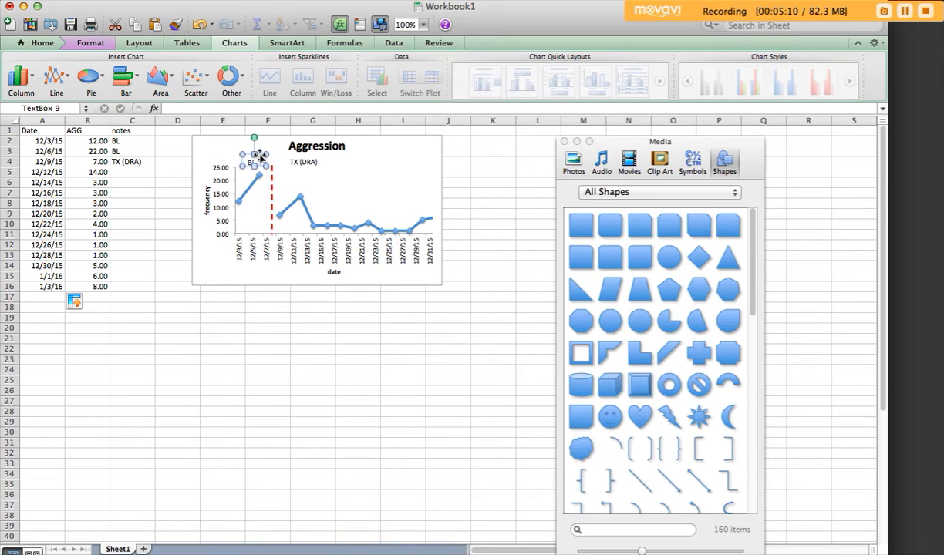
key(Delete)
click(312, 161)
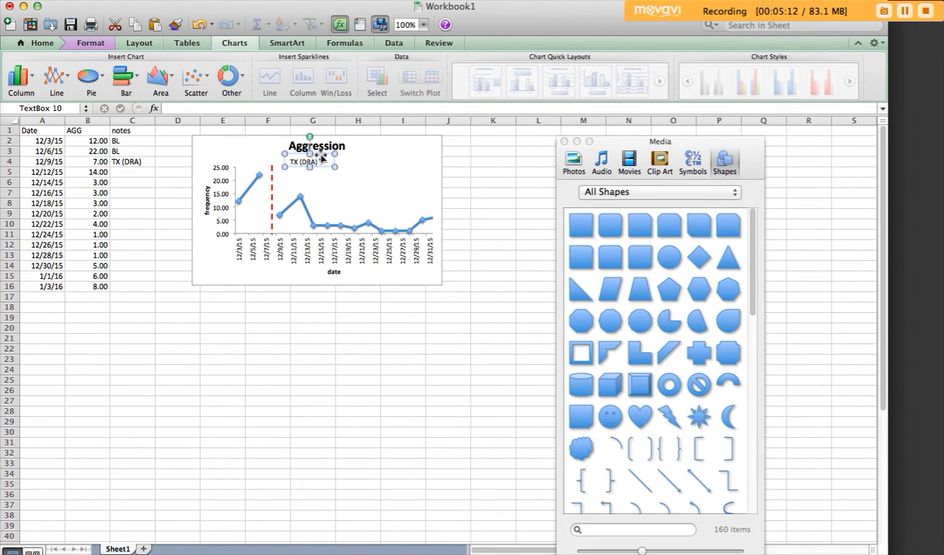
key(Delete)
Step: Select only the 12/6/15 data point of the Aggression series, the last baseline point before the dashed line
mouse_move(257, 179)
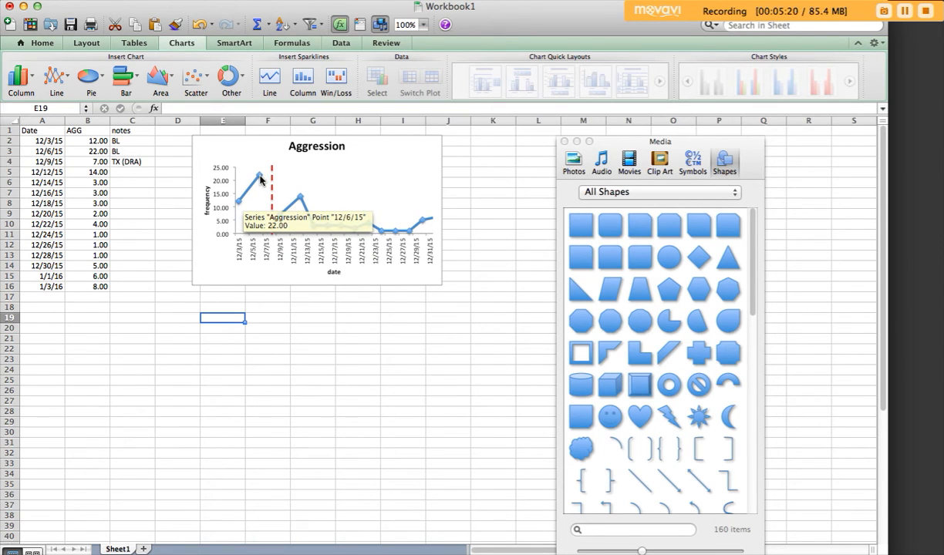
click(261, 179)
click(261, 180)
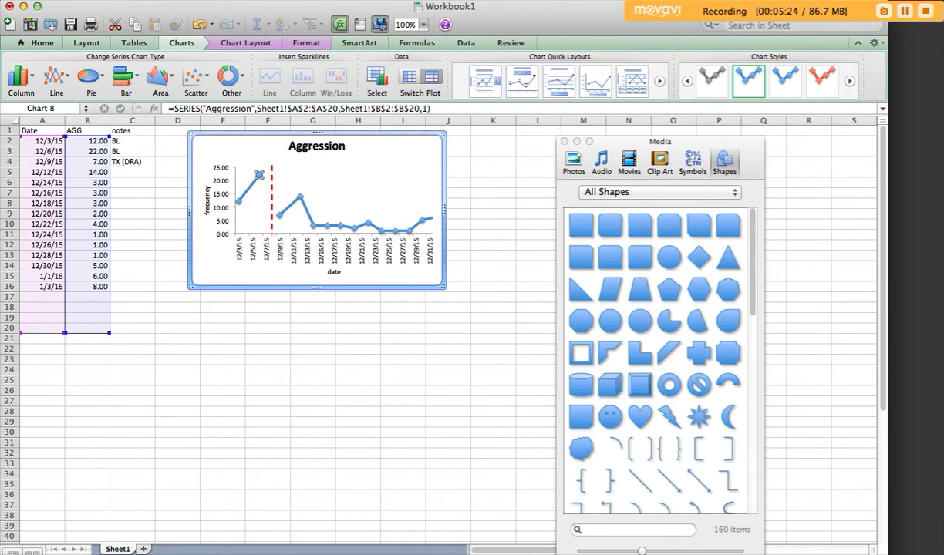
click(219, 1)
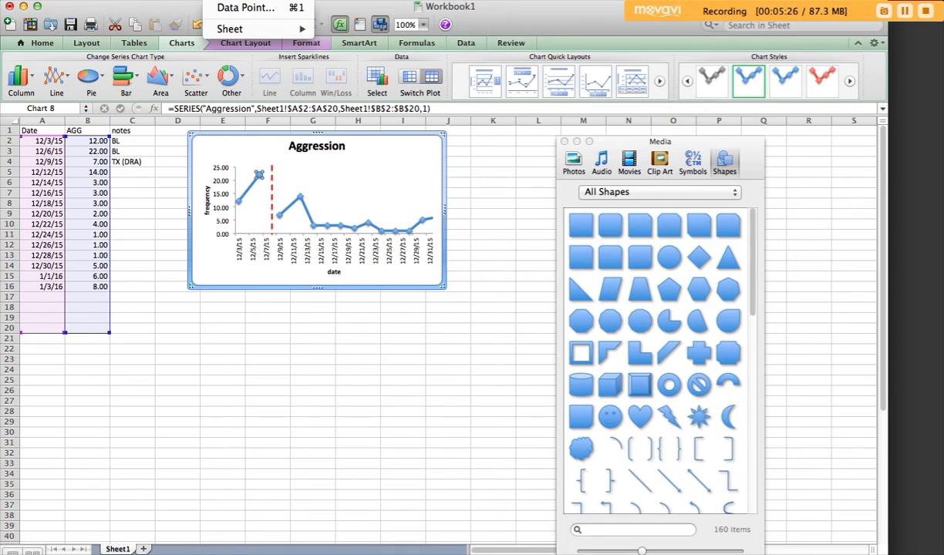
click(228, 8)
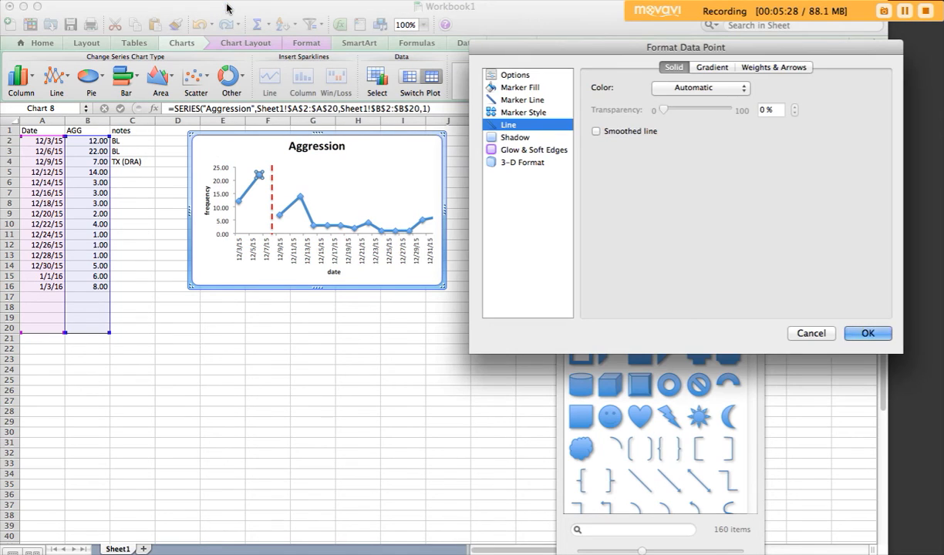
click(810, 333)
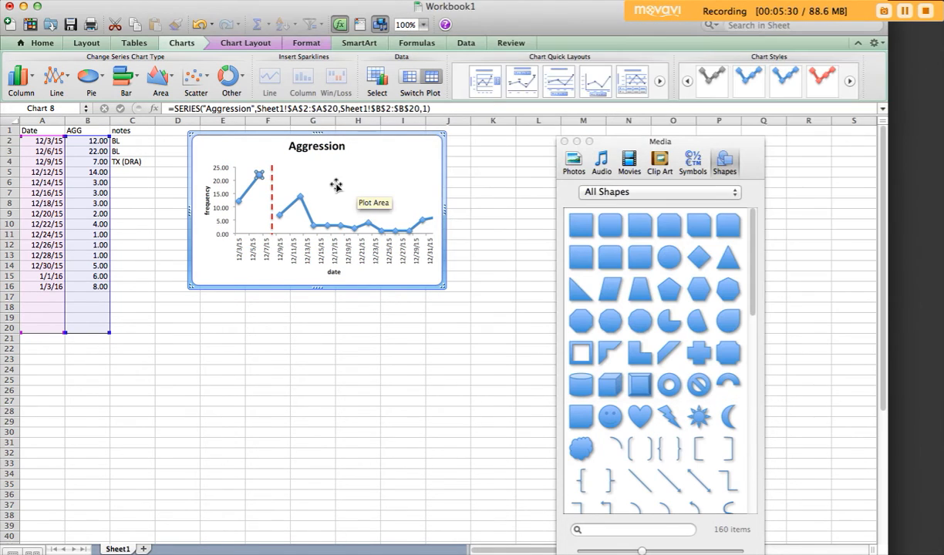
ctrl+click(260, 176)
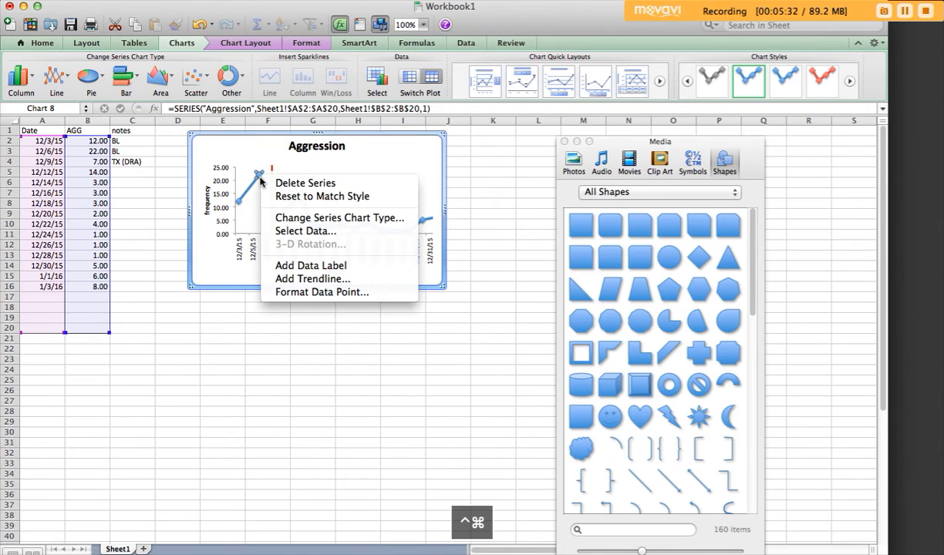
click(260, 176)
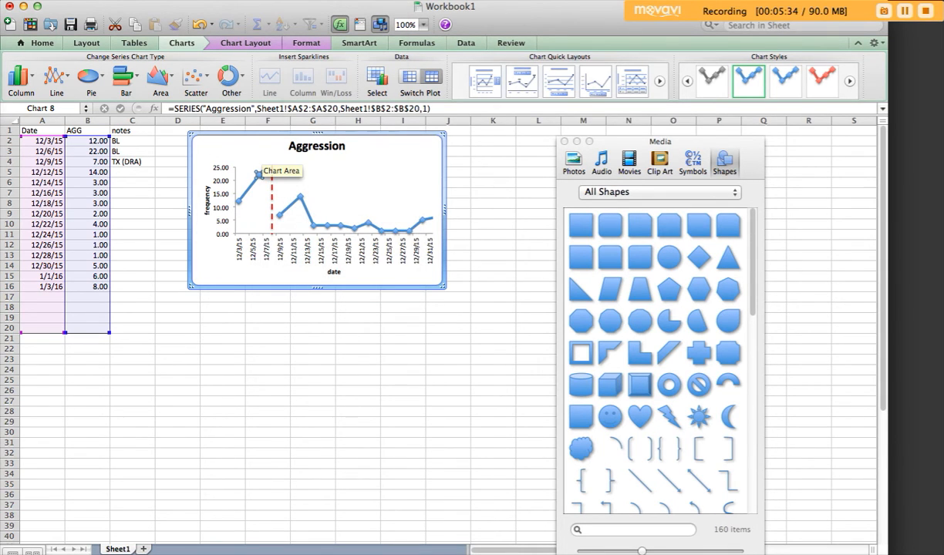
ctrl+click(260, 175)
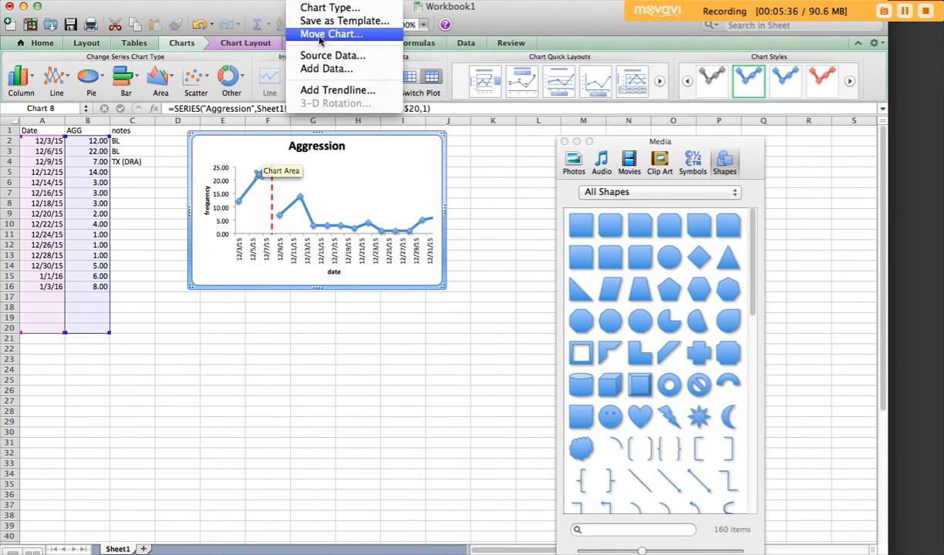
key(Escape)
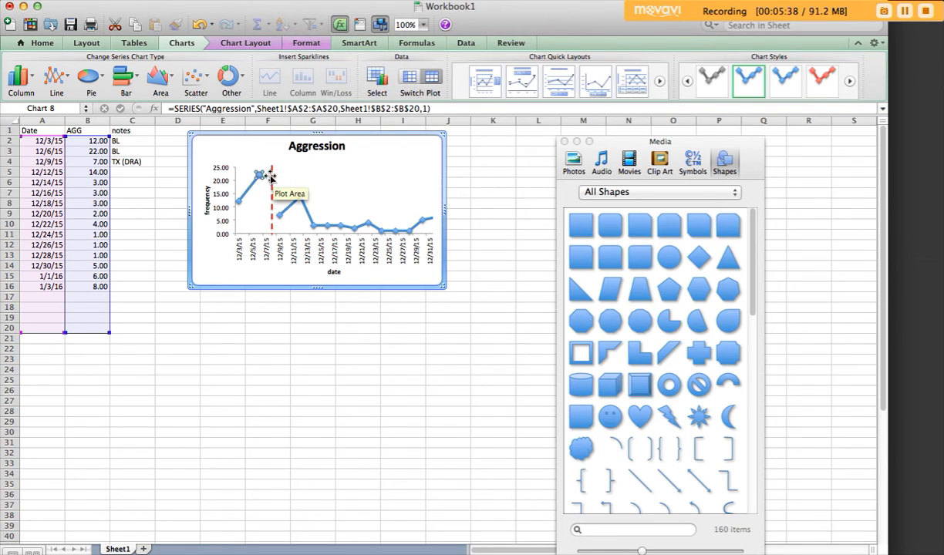
Step: Add a data label to the selected 12/6/15 point and move it above the baseline points
ctrl+click(260, 177)
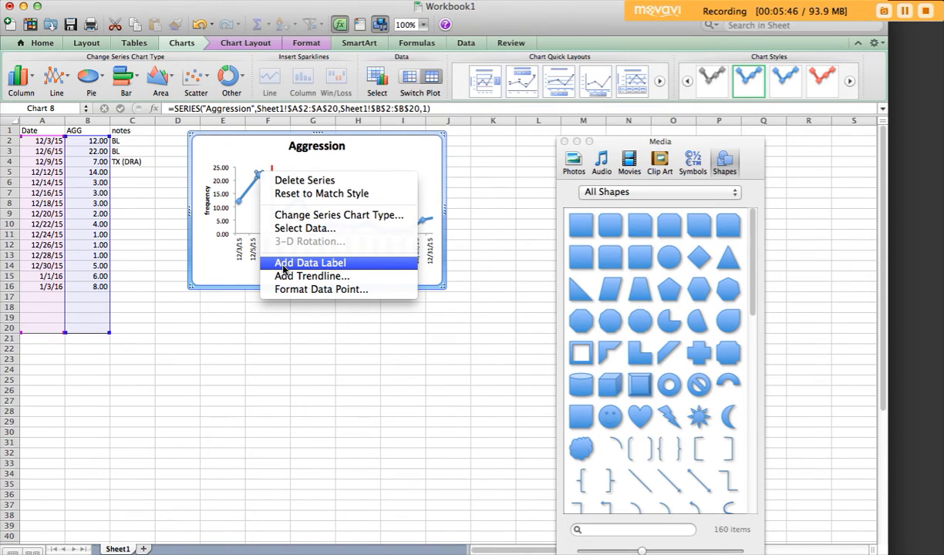
click(309, 263)
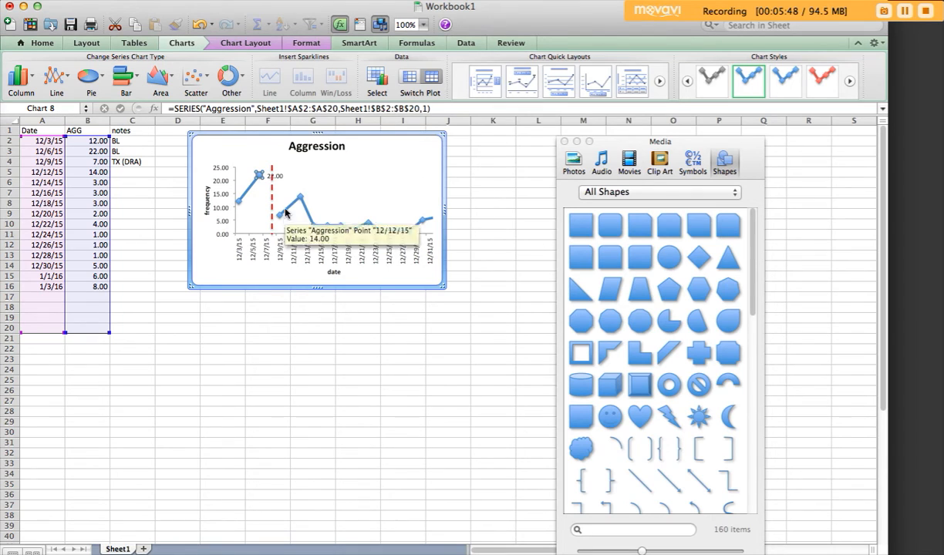
click(282, 177)
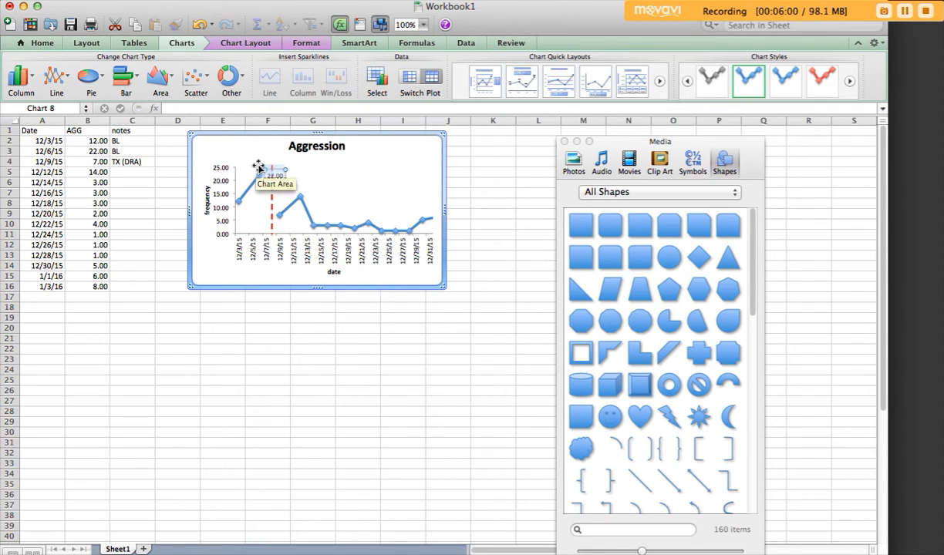
drag(256, 167, 249, 158)
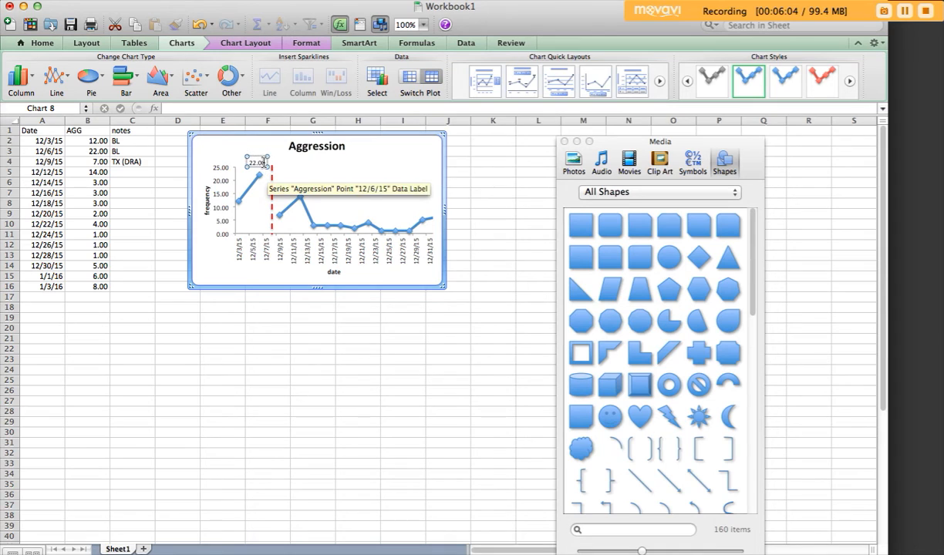
Step: Replace the text of the 12/6/15 data label with BL and deselect the label
key(Right)
key(BackSpace)
key(BackSpace)
key(BackSpace)
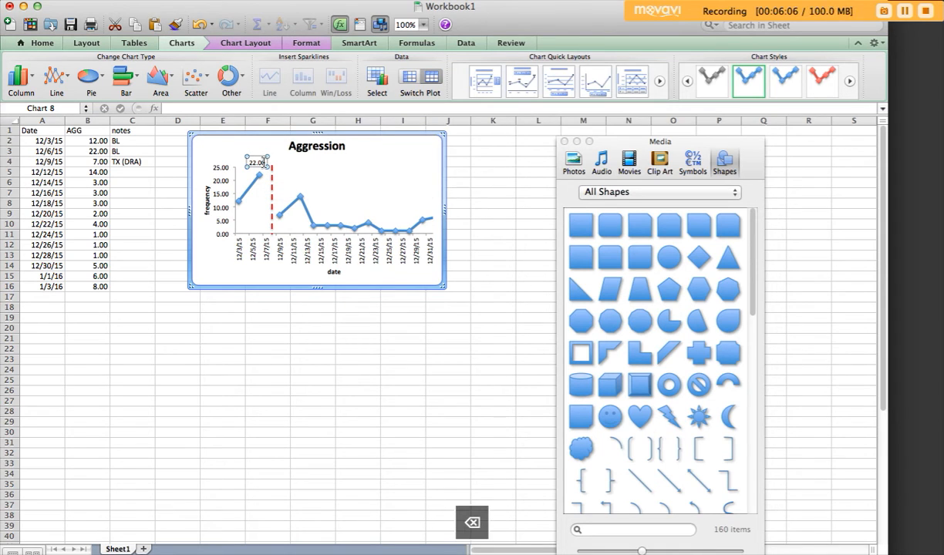
key(BackSpace)
key(BackSpace)
text(BL)
click(257, 199)
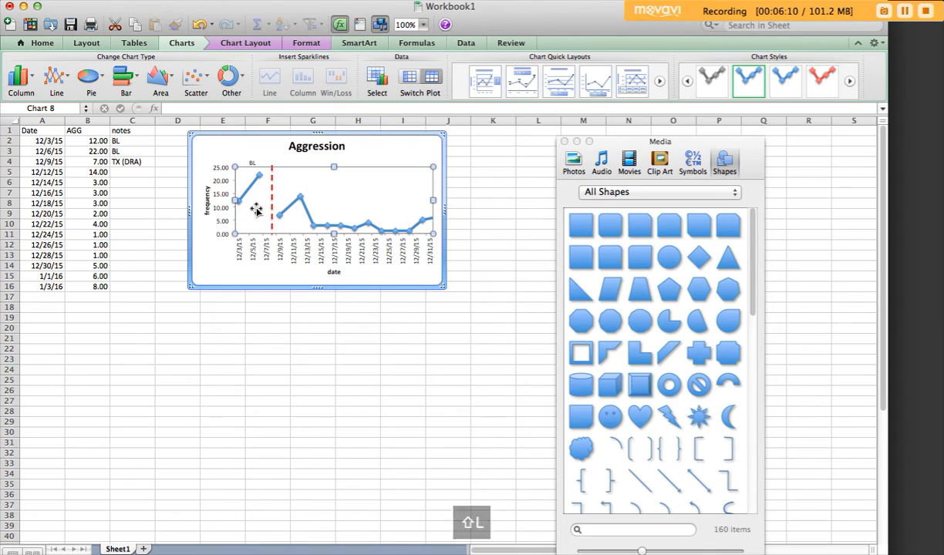
Step: Add a data label to the 12/12/15 point, the treatment peak of the Aggression series
click(303, 203)
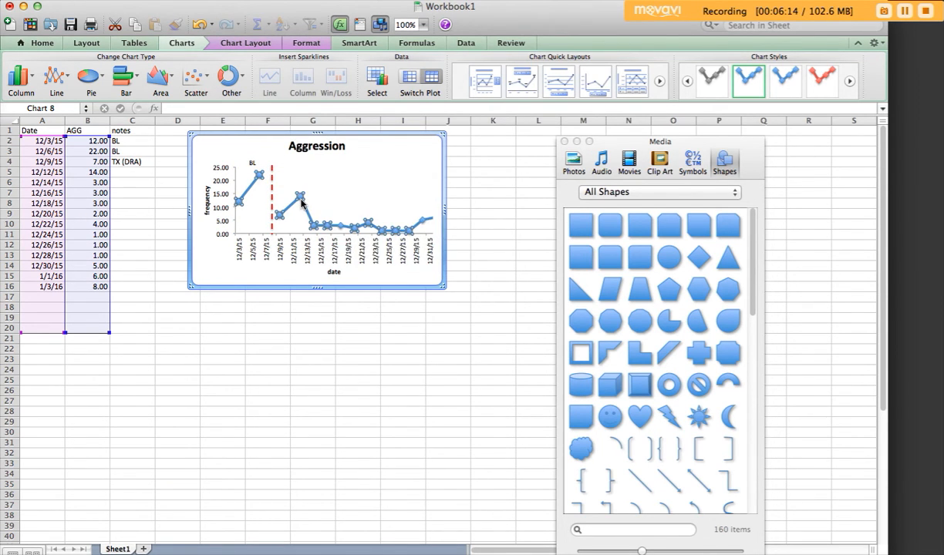
click(301, 203)
click(301, 202)
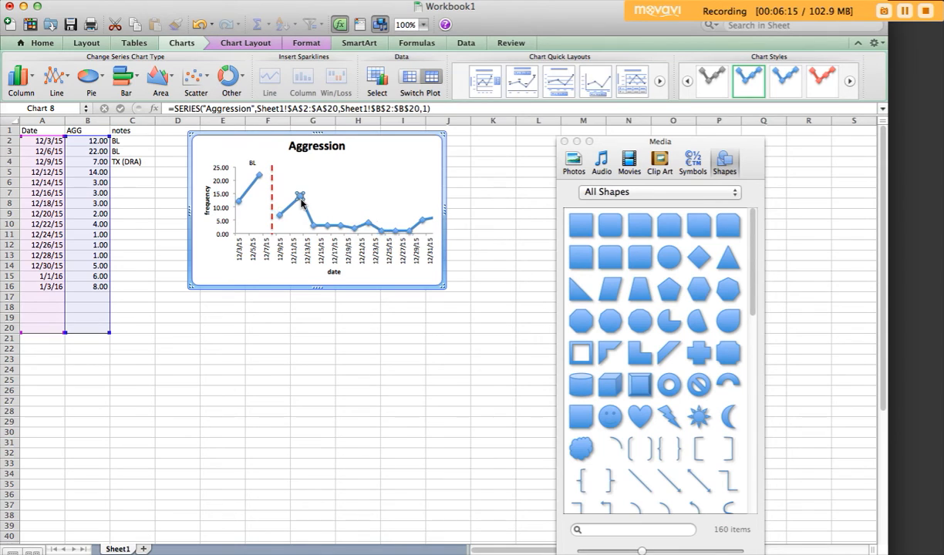
ctrl+click(301, 203)
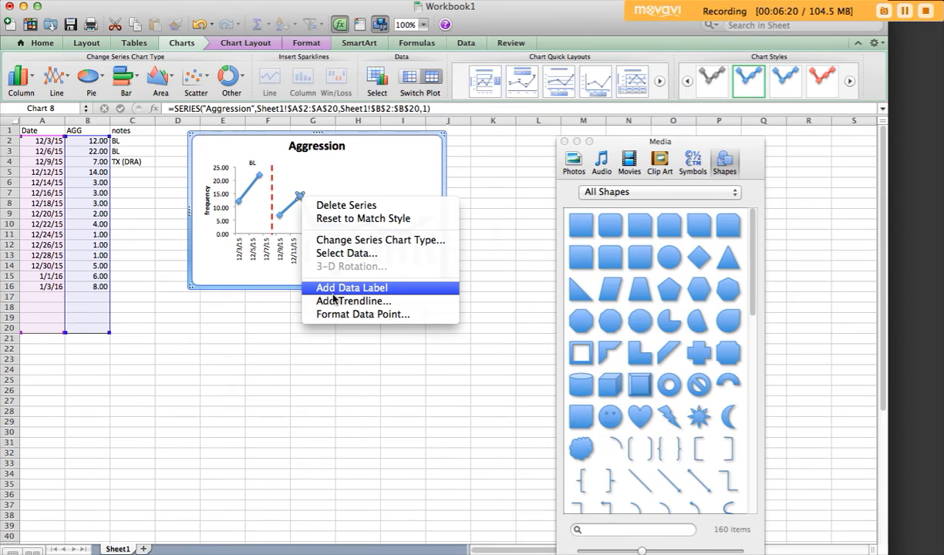
click(334, 290)
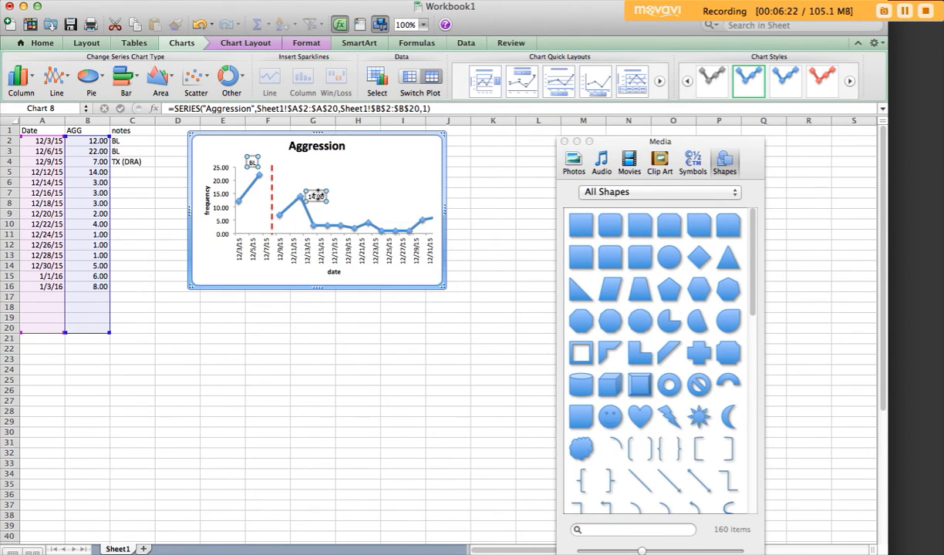
Step: Change the 12/12/15 data label's text to TX (DRA), move it level with the BL label, and deselect the chart
click(315, 198)
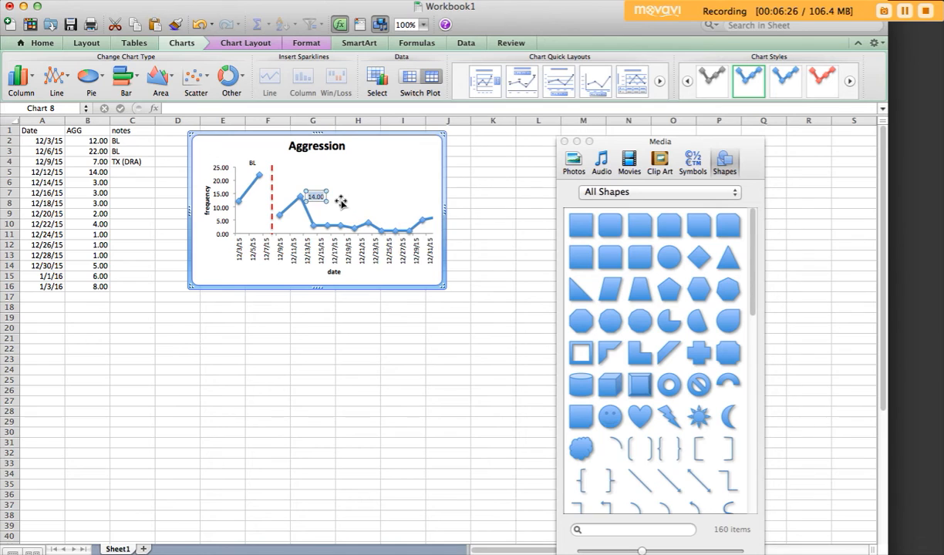
text(TX (D)
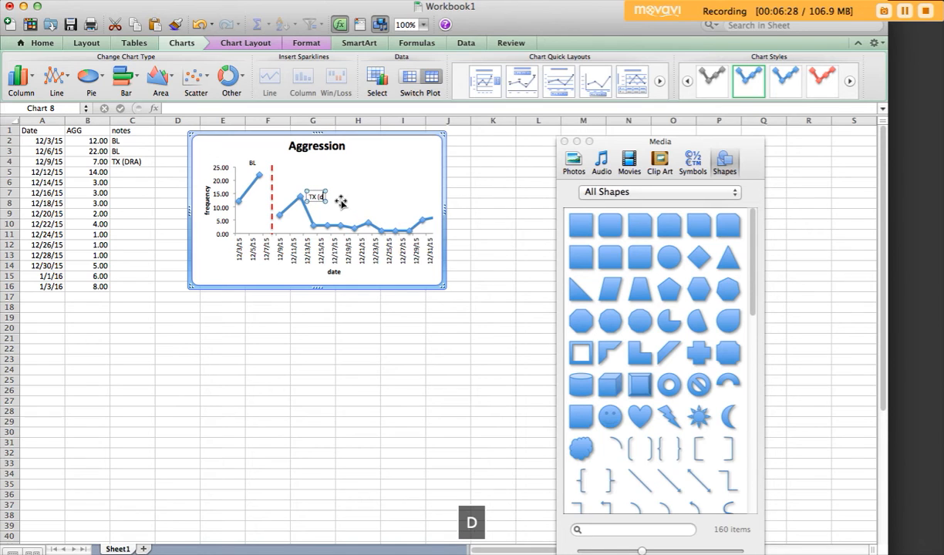
text(RA))
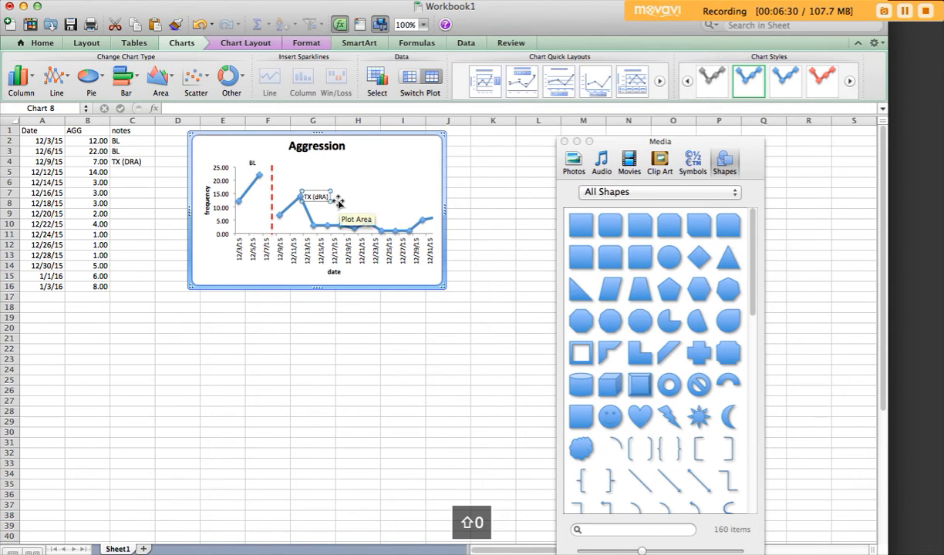
key(BackSpace)
text(D)
drag(312, 185, 290, 159)
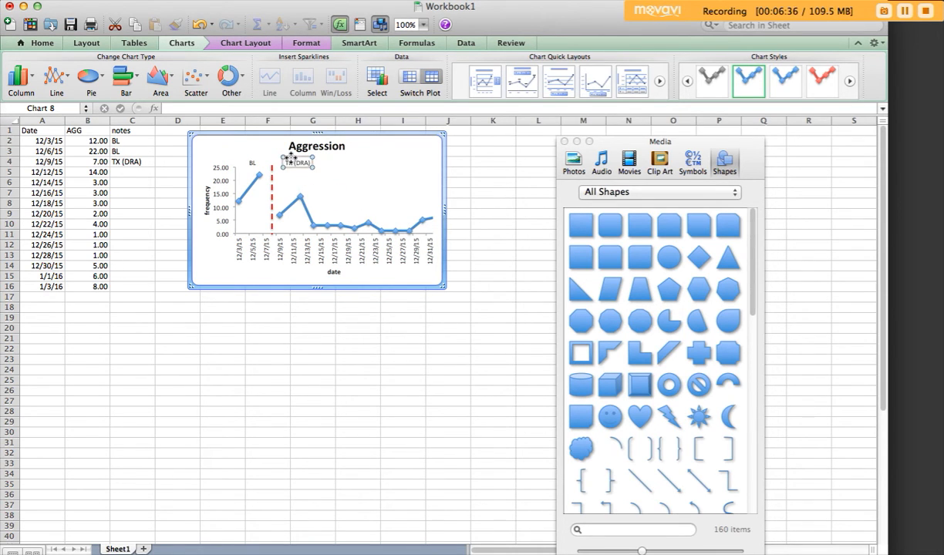
mouse_move(305, 204)
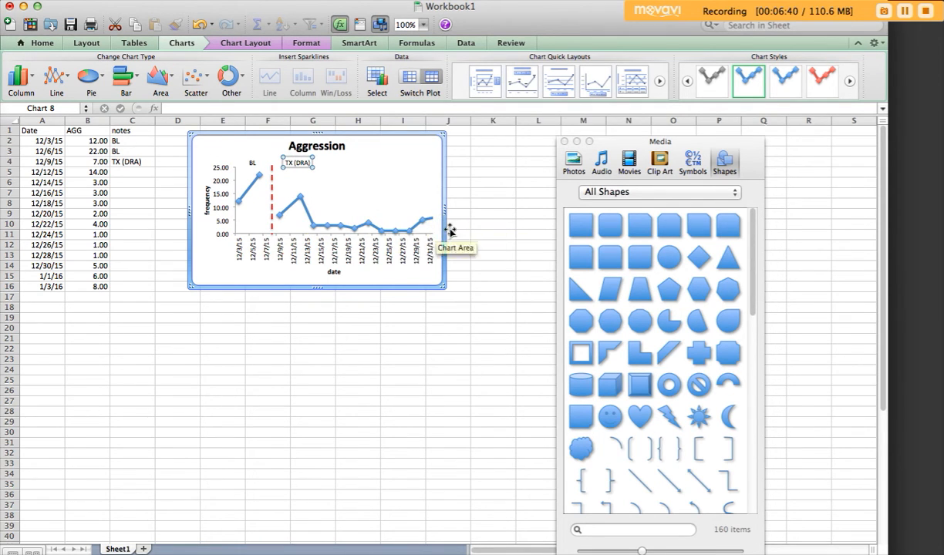
click(412, 228)
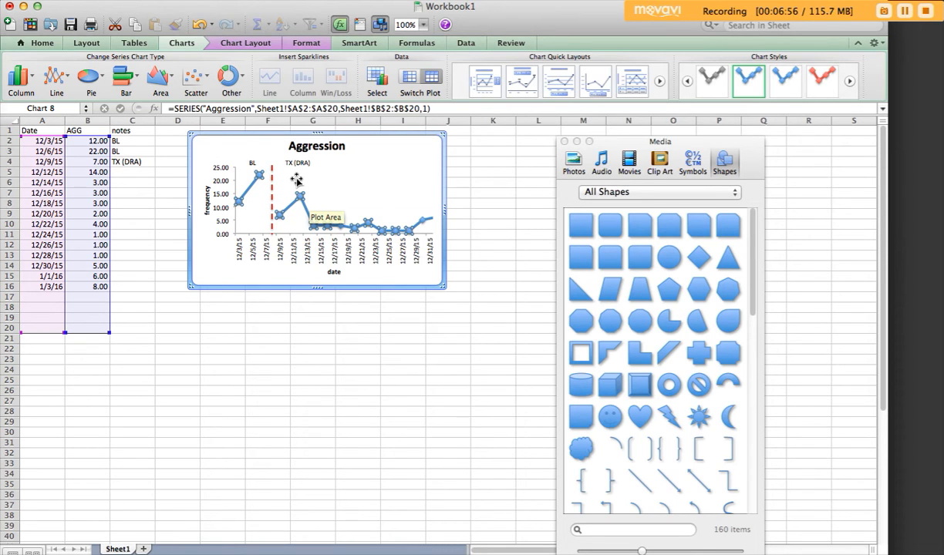
click(372, 360)
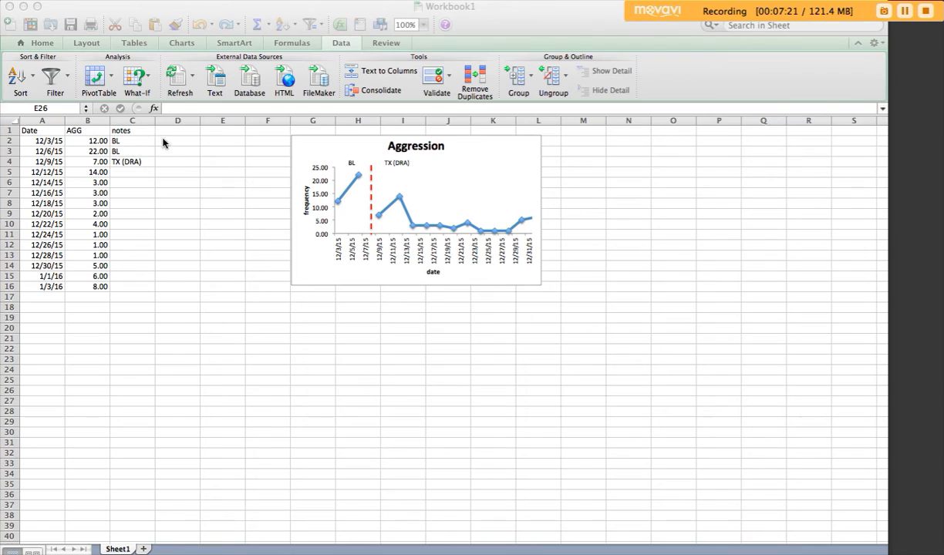
Step: Delete the notes column, column C, from the worksheet
click(143, 121)
click(144, 121)
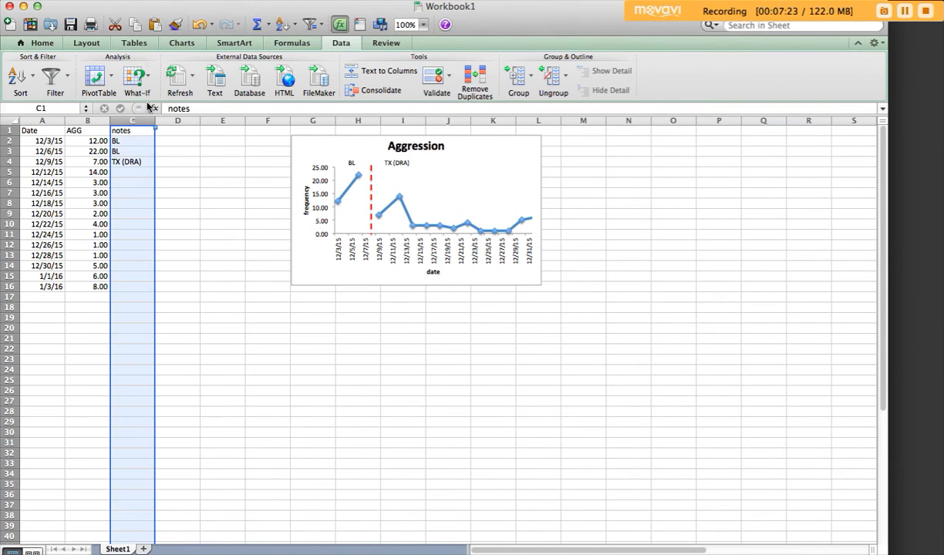
click(115, 2)
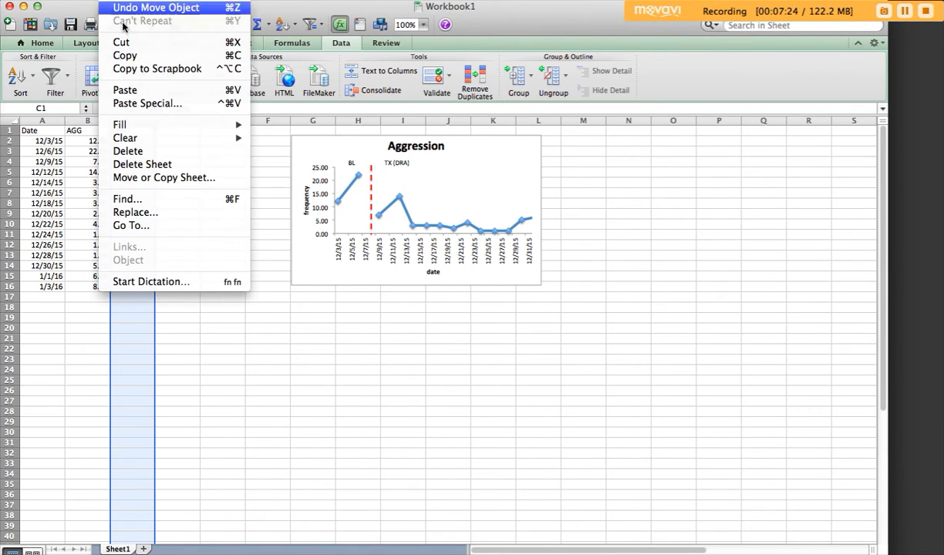
click(133, 153)
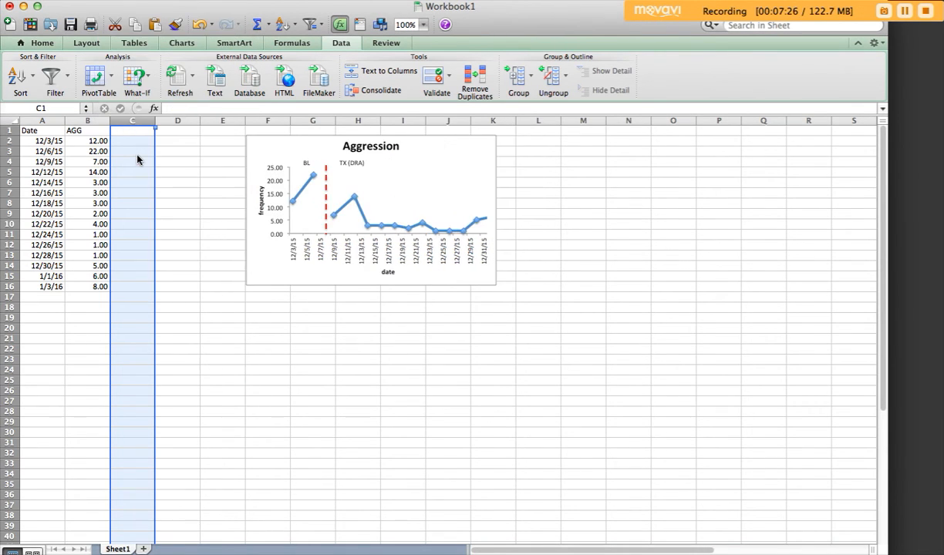
Step: Insert a blank row above the Date and AGG header row
click(10, 131)
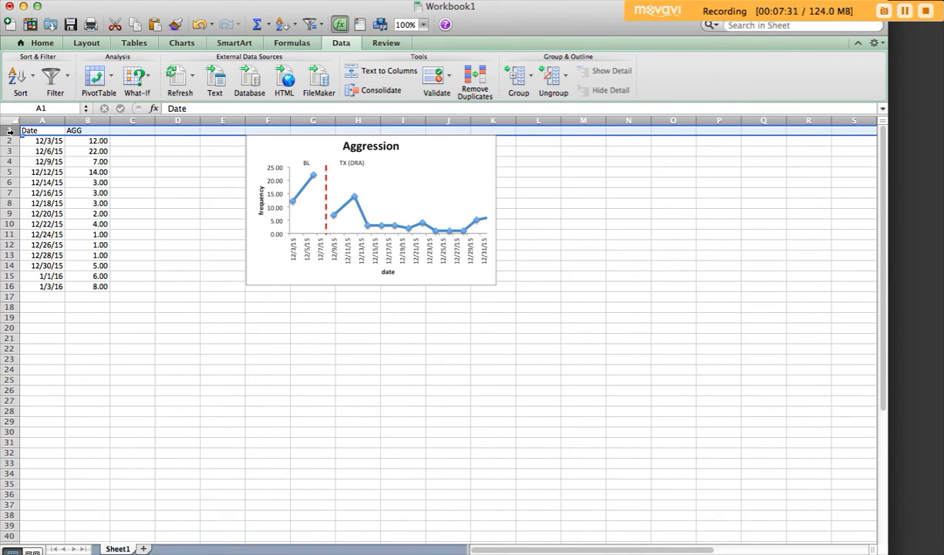
click(38, 141)
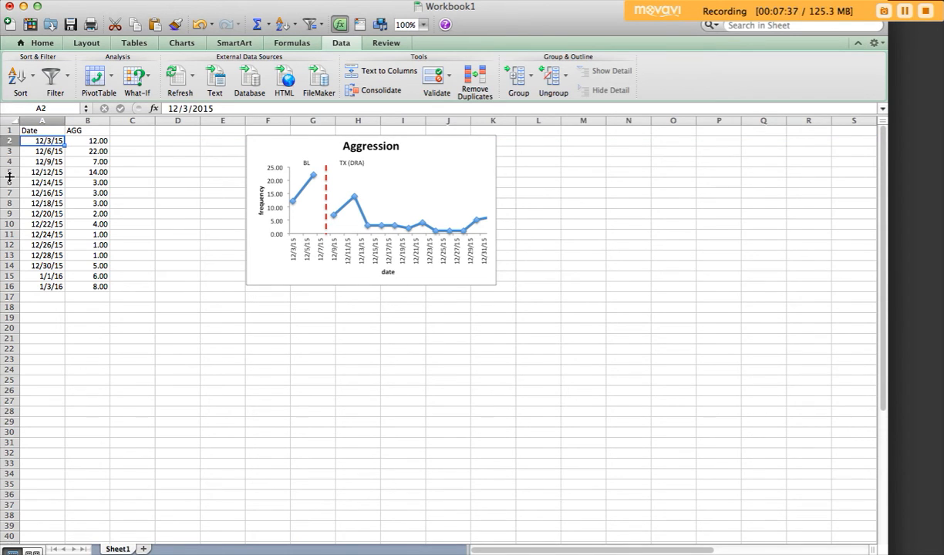
click(7, 141)
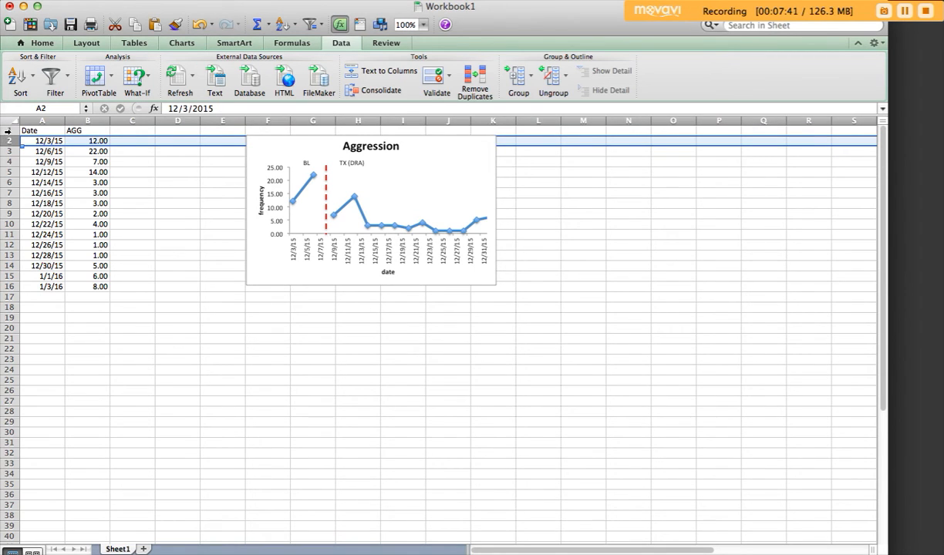
click(7, 131)
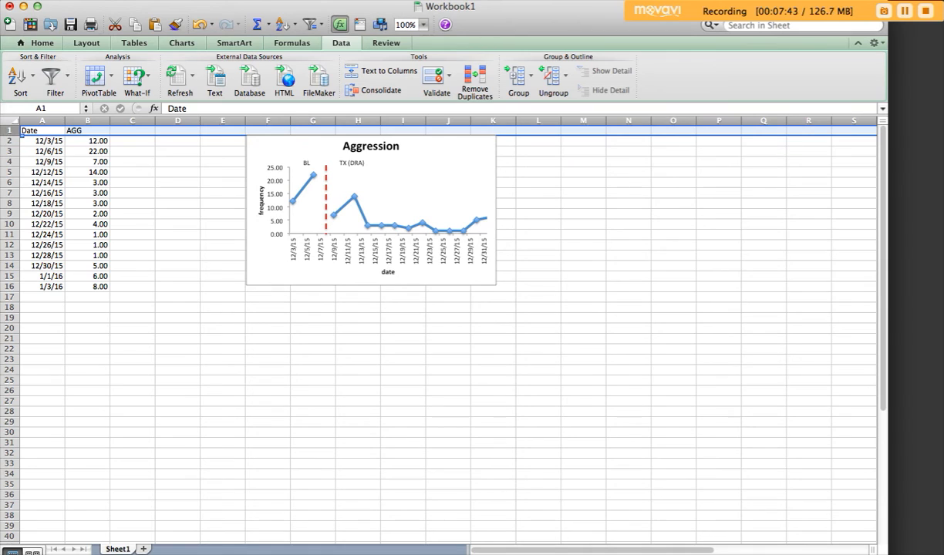
click(179, 0)
click(190, 21)
click(153, 202)
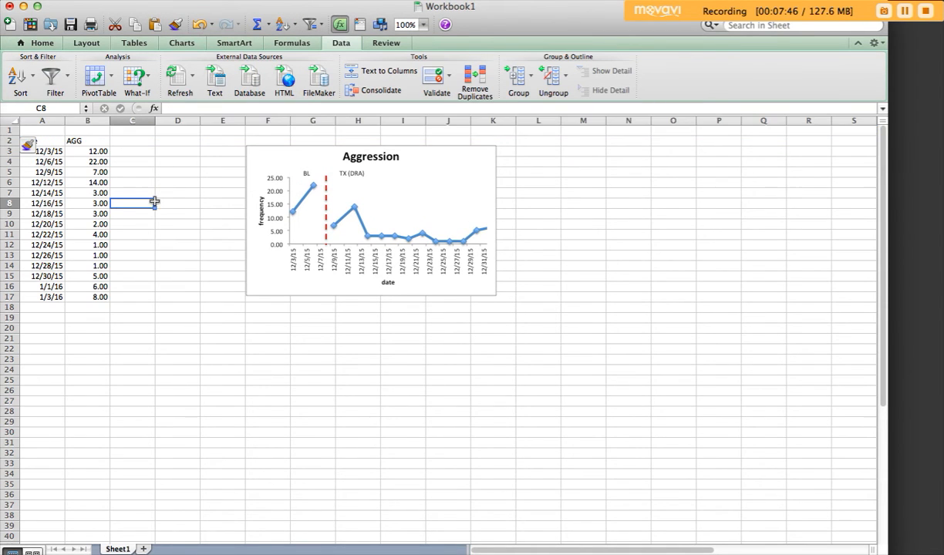
Step: Enter the phase headings BL in cell B1 and TX in cell C1
click(83, 131)
text(BL)
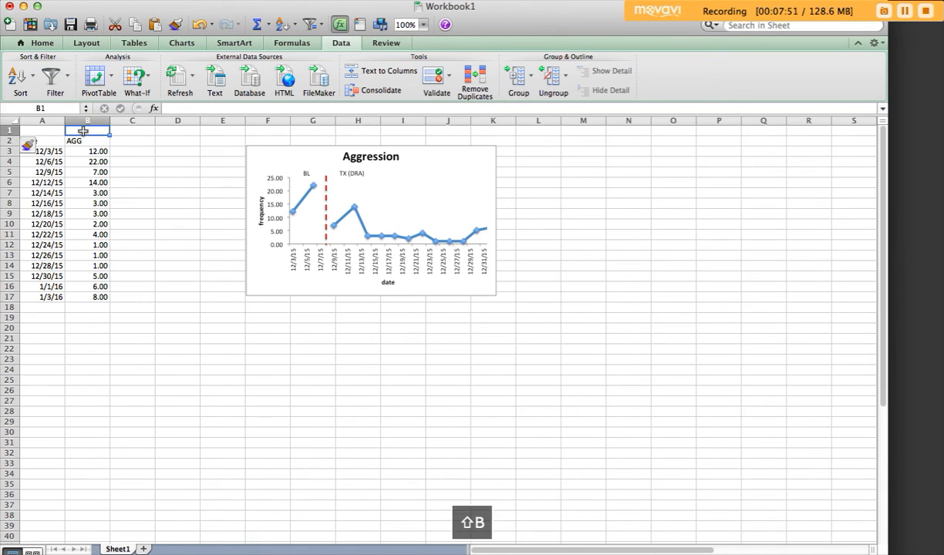
key(Tab)
text(T)
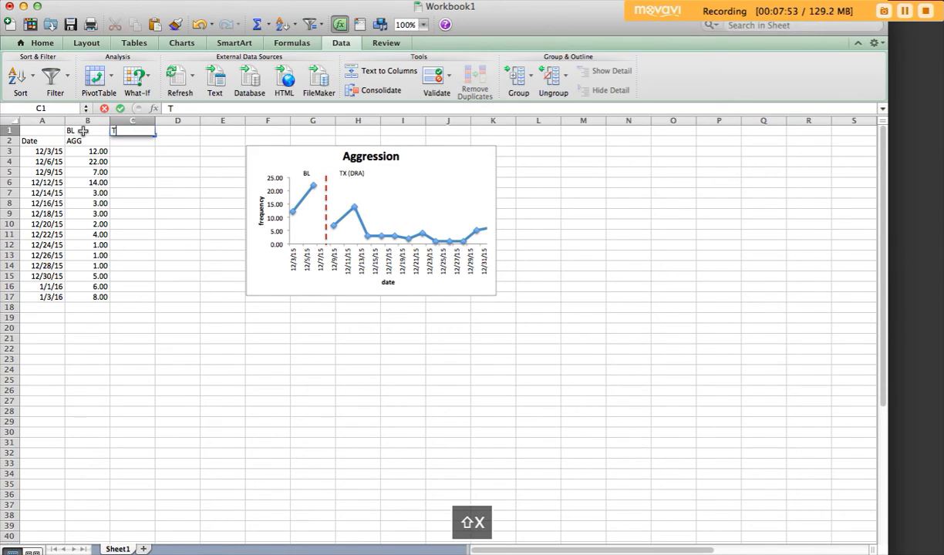
text(X)
click(141, 140)
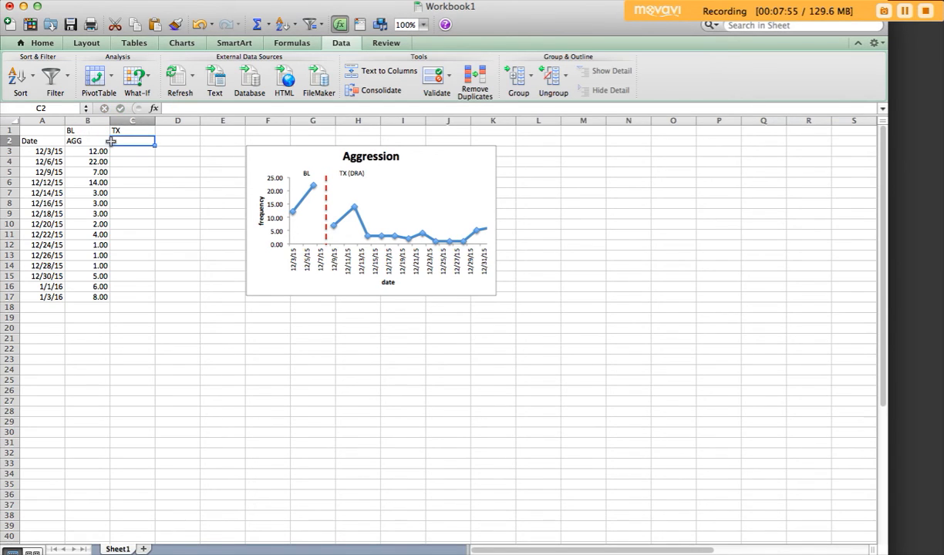
Step: Merge and center the AGG header across cells B2 and C2
drag(77, 143, 135, 141)
click(42, 42)
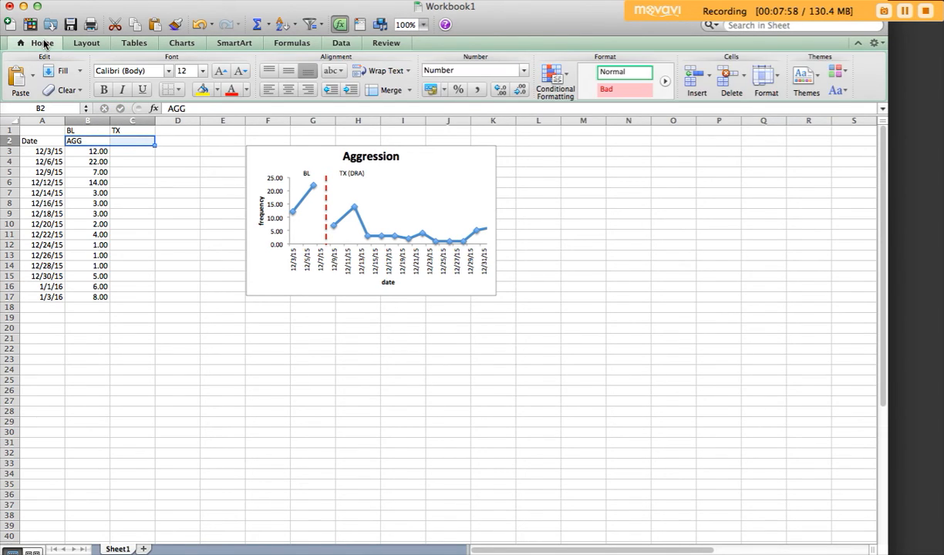
click(391, 91)
click(210, 202)
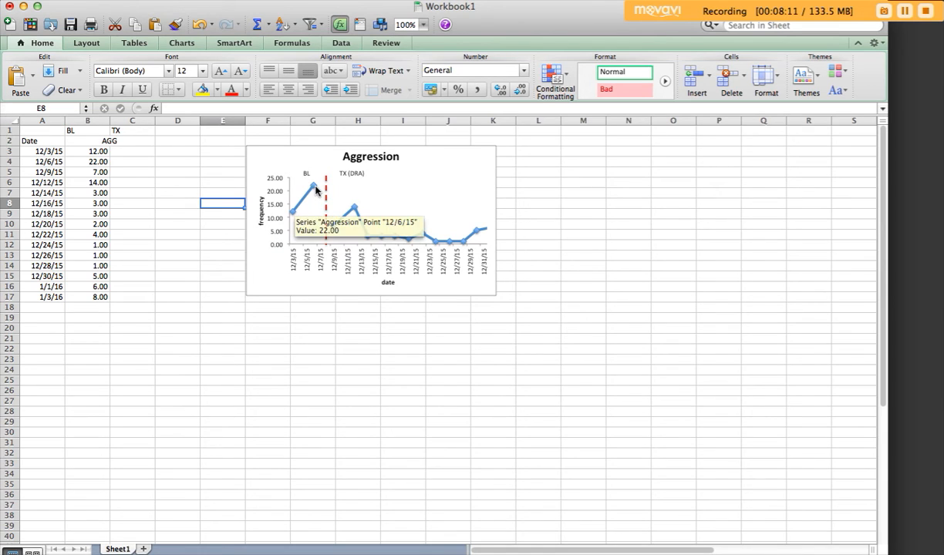
Step: Move the treatment values dated 12/9/15 to 1/3/16 from B5:B17 into the TX column, starting at C5
click(100, 173)
drag(100, 172, 102, 297)
key(super+c)
key(super+x)
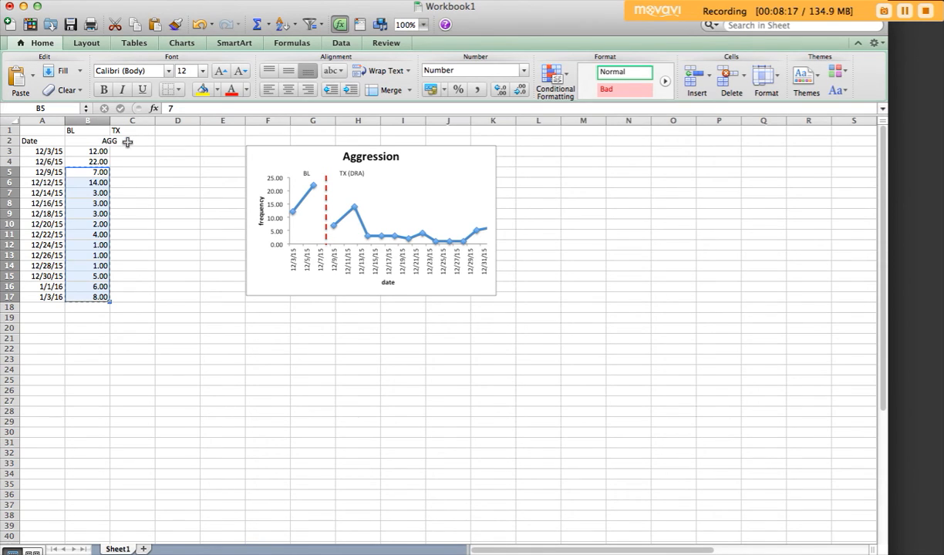
click(130, 173)
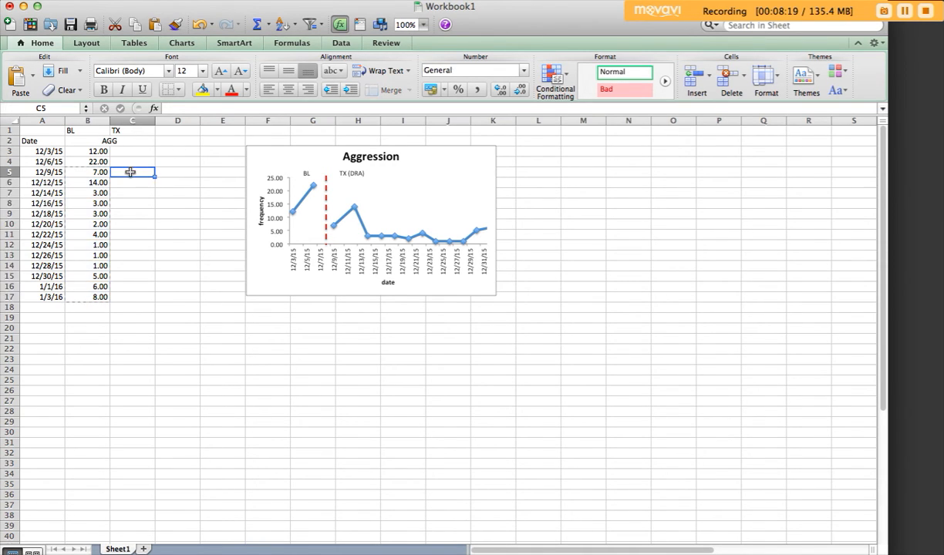
key(super+v)
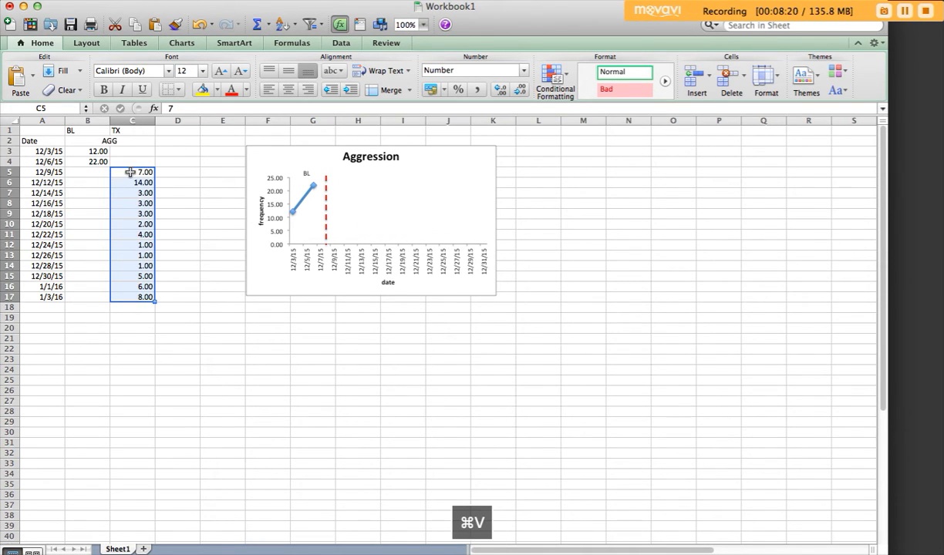
click(126, 337)
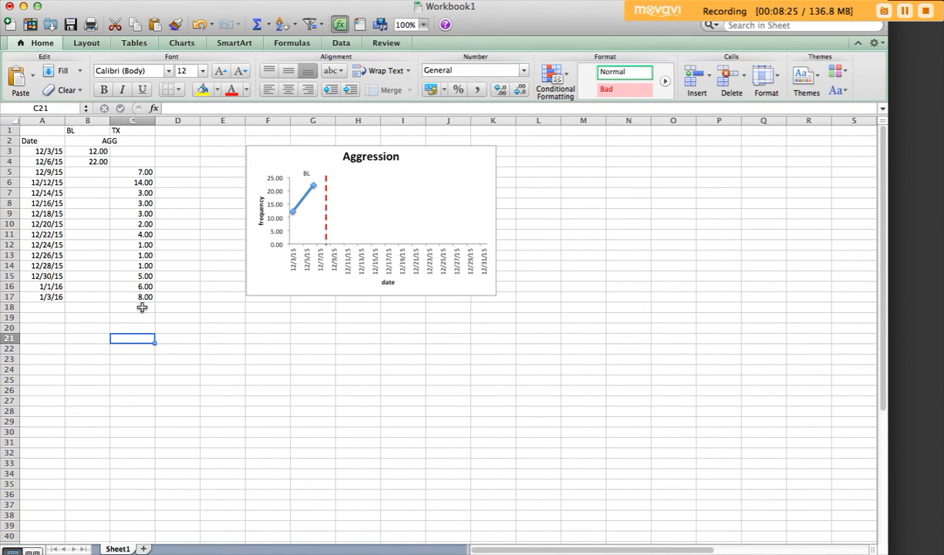
Step: Open the data source settings of the Aggression line and rename the series to BL
mouse_move(303, 205)
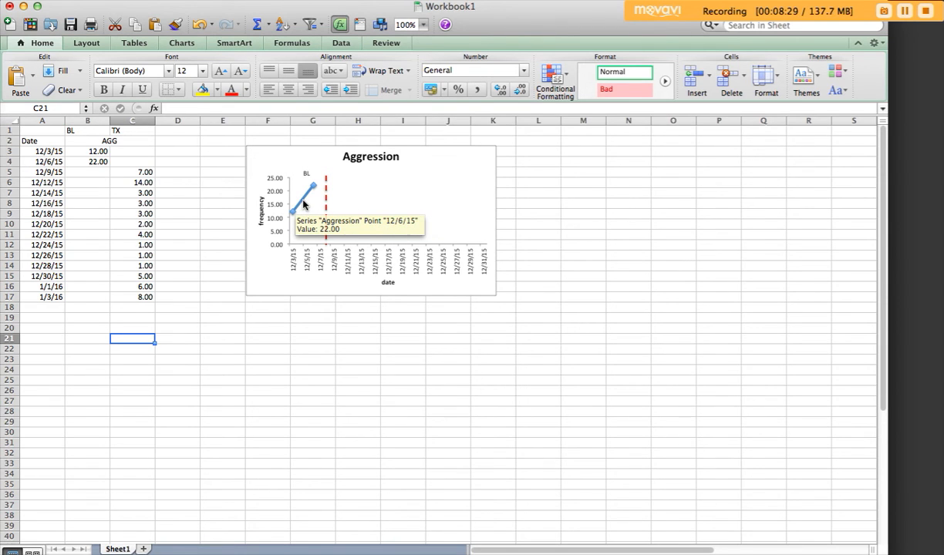
click(303, 205)
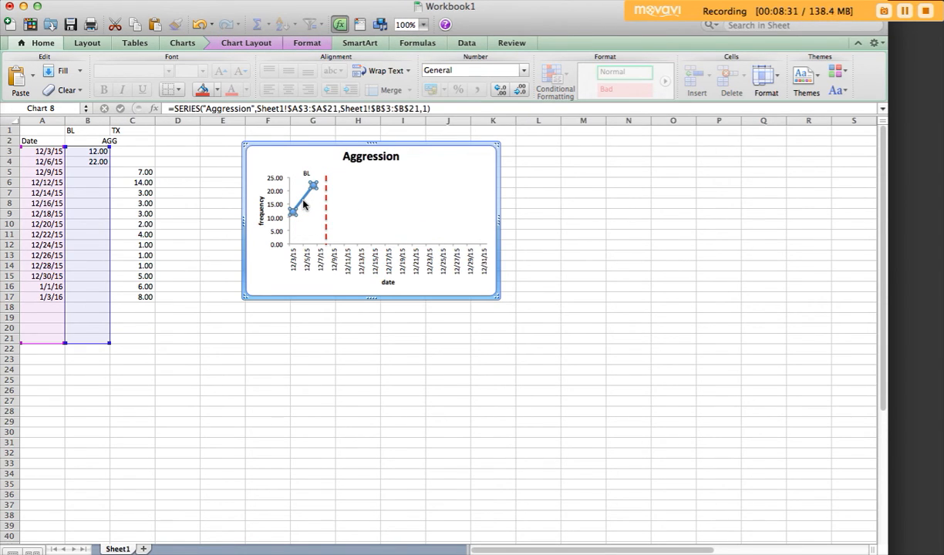
right_click(303, 204)
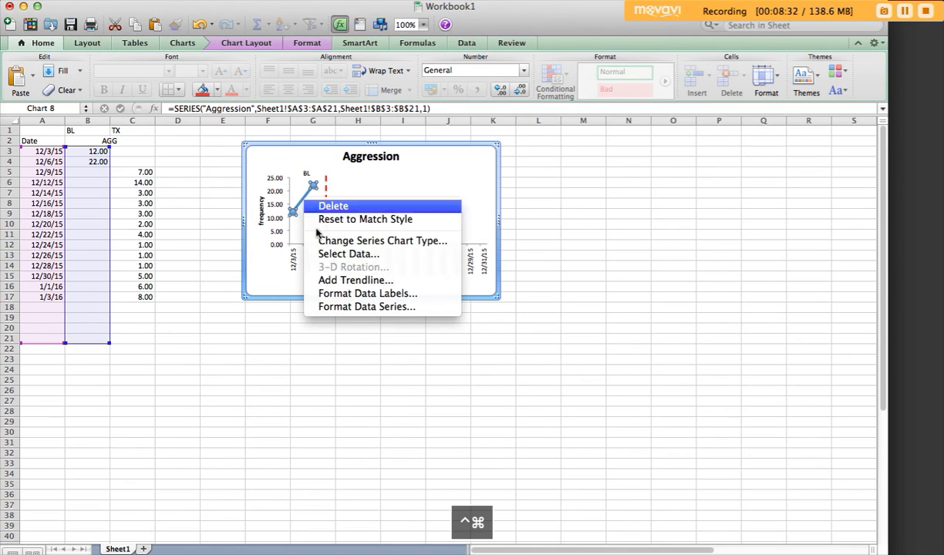
click(347, 254)
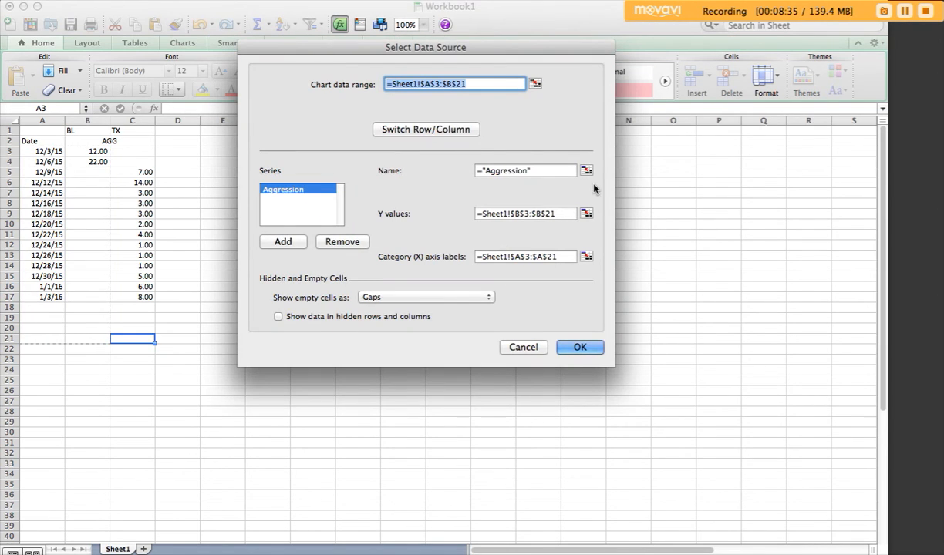
drag(334, 48, 538, 53)
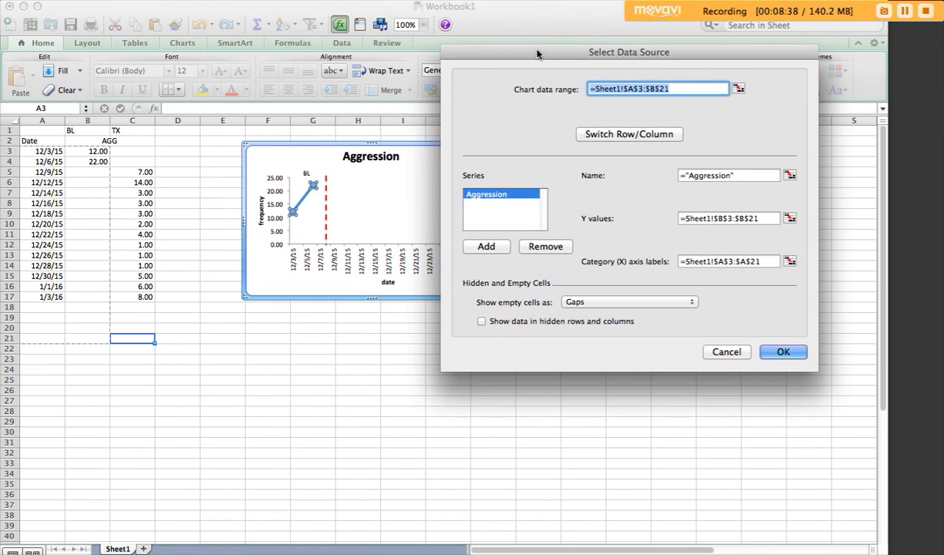
click(726, 178)
drag(726, 178, 690, 176)
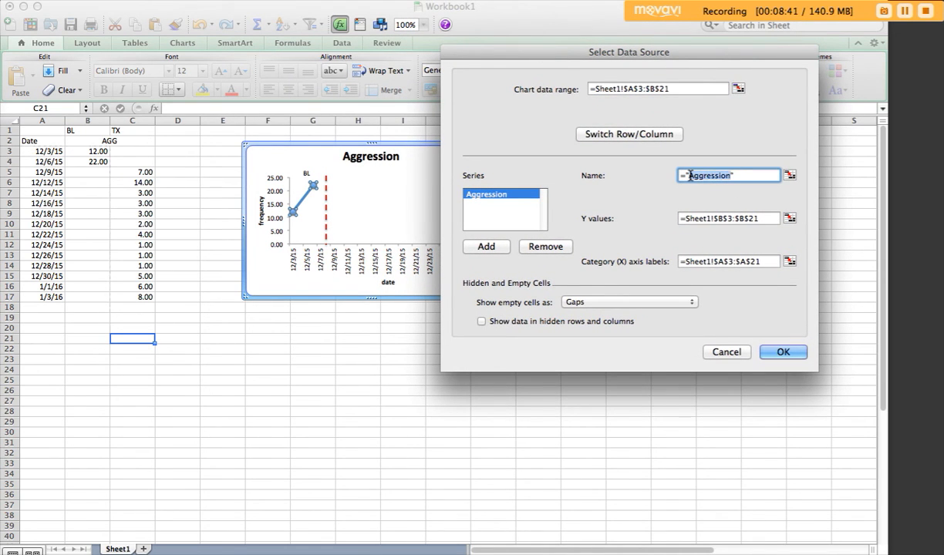
text(BL)
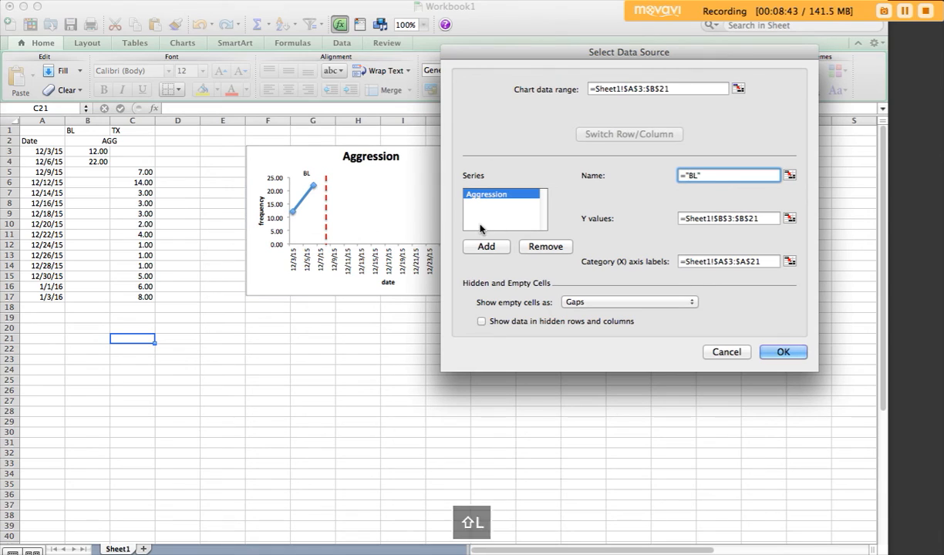
click(707, 222)
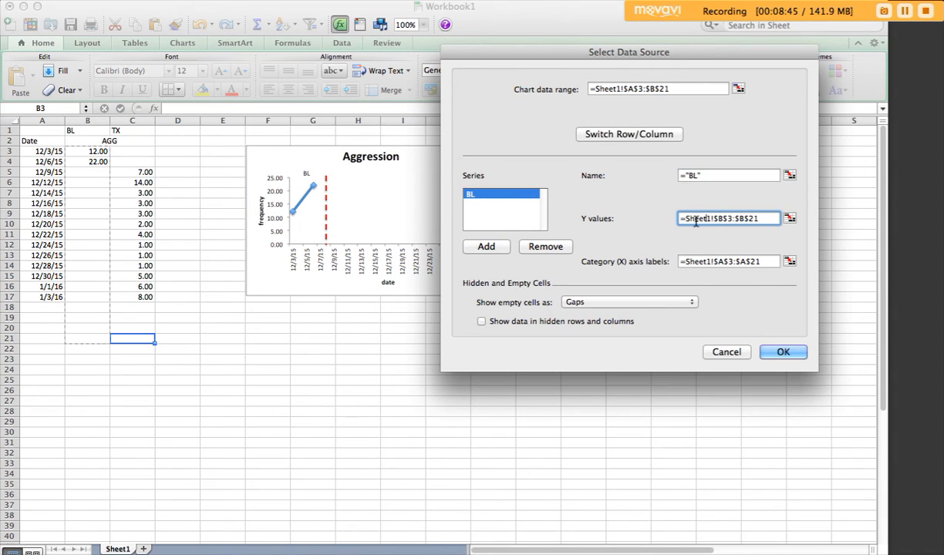
Step: Add a second data series to the chart and name it DRA
click(478, 247)
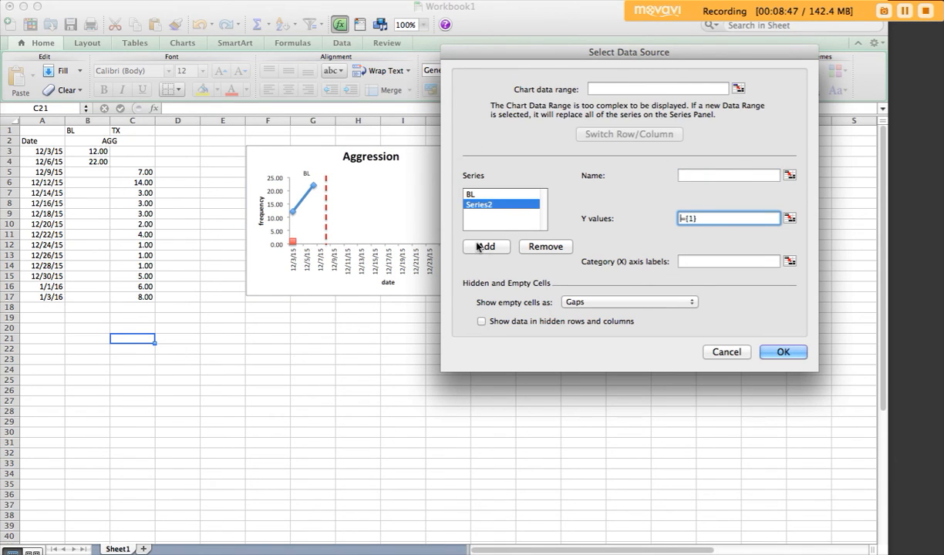
click(694, 175)
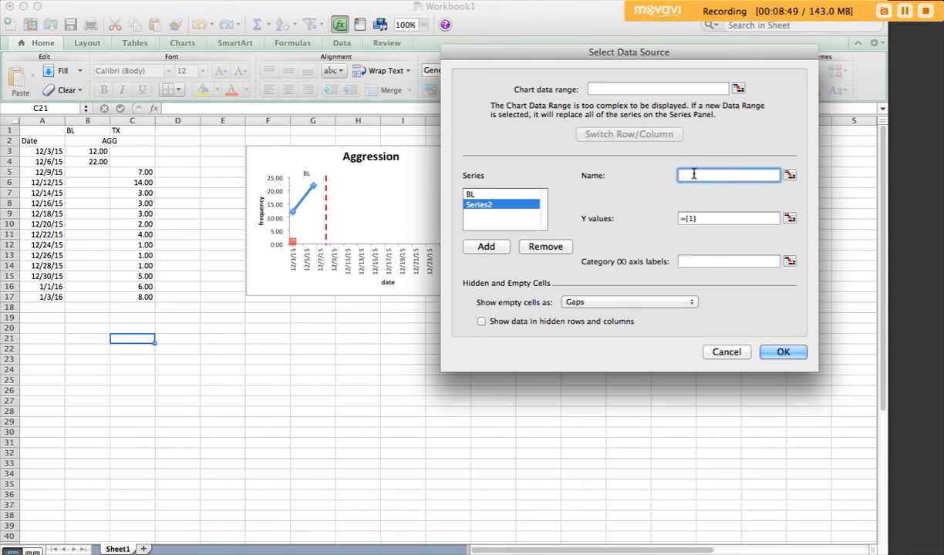
text(="DR)
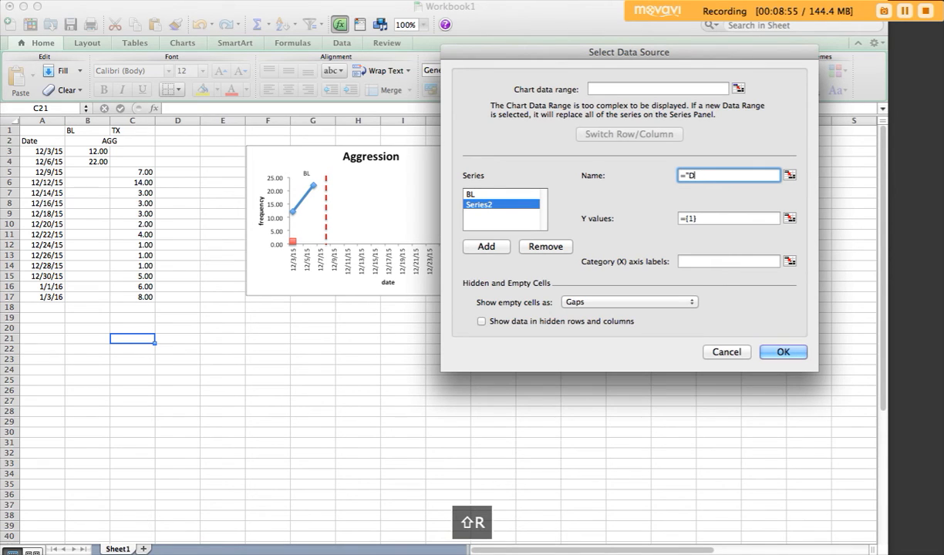
text(A)
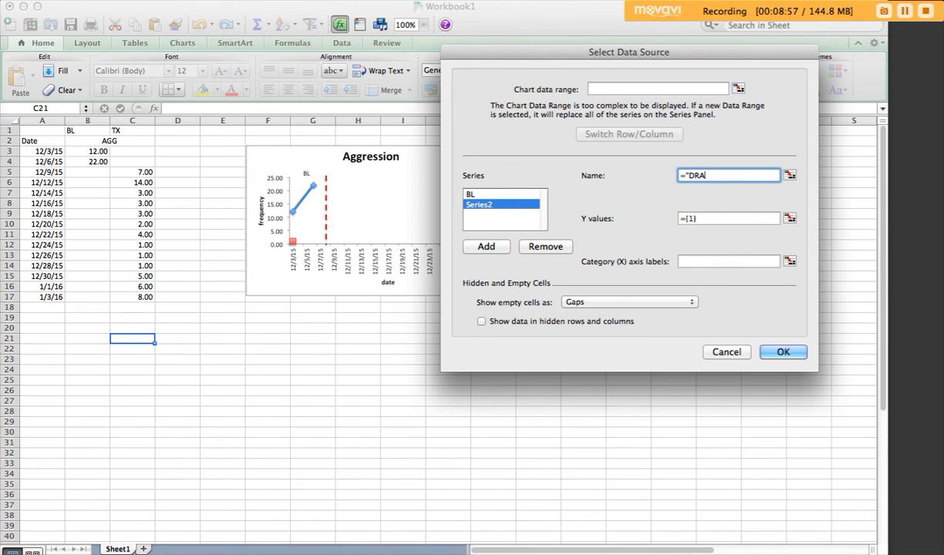
text(")
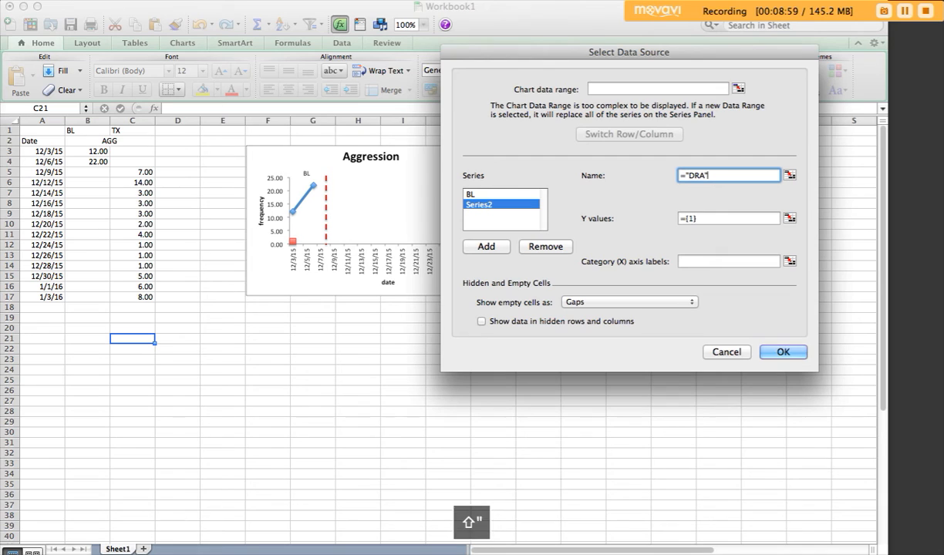
Step: Copy the BL series' Y values reference, =Sheet1!$B$3:$B$21, into the Y values of the DRA series
click(469, 194)
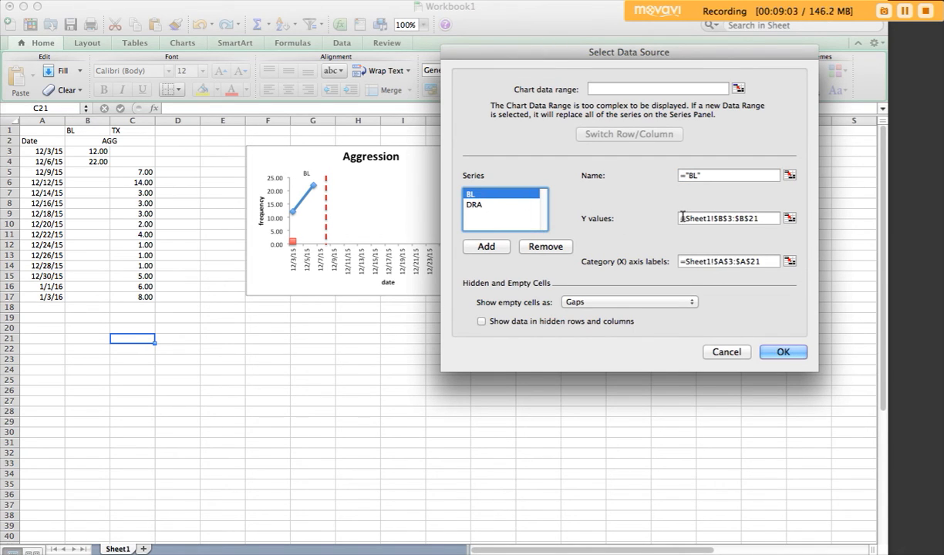
drag(760, 218, 621, 218)
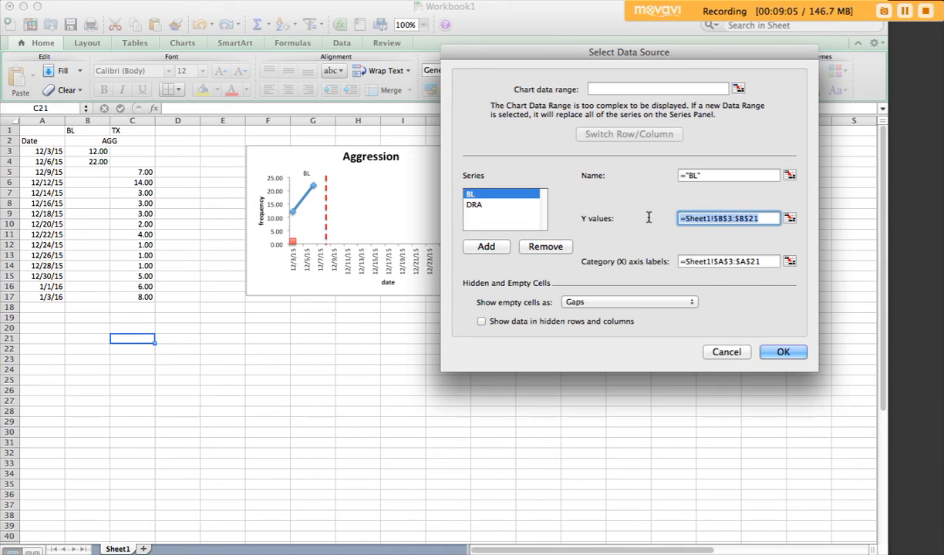
key(super+c)
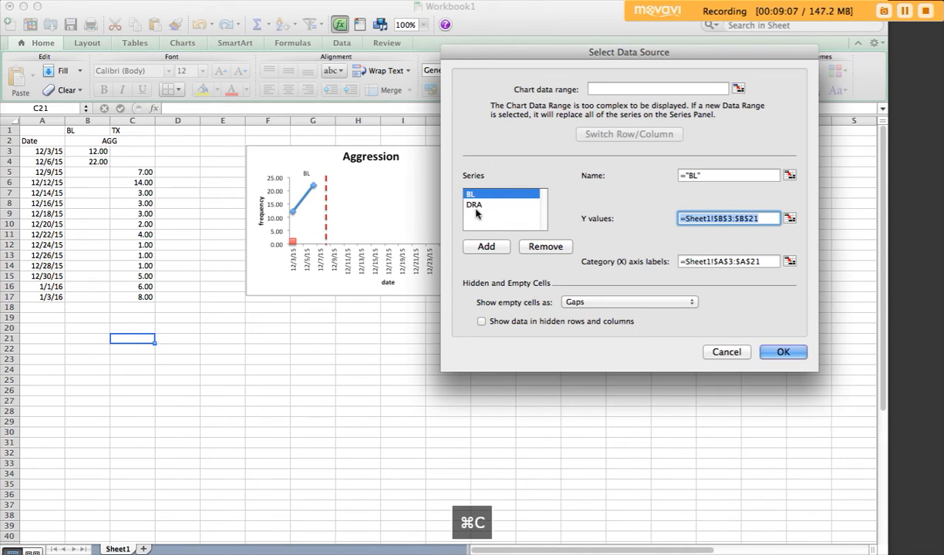
click(476, 206)
click(679, 219)
key(super+v)
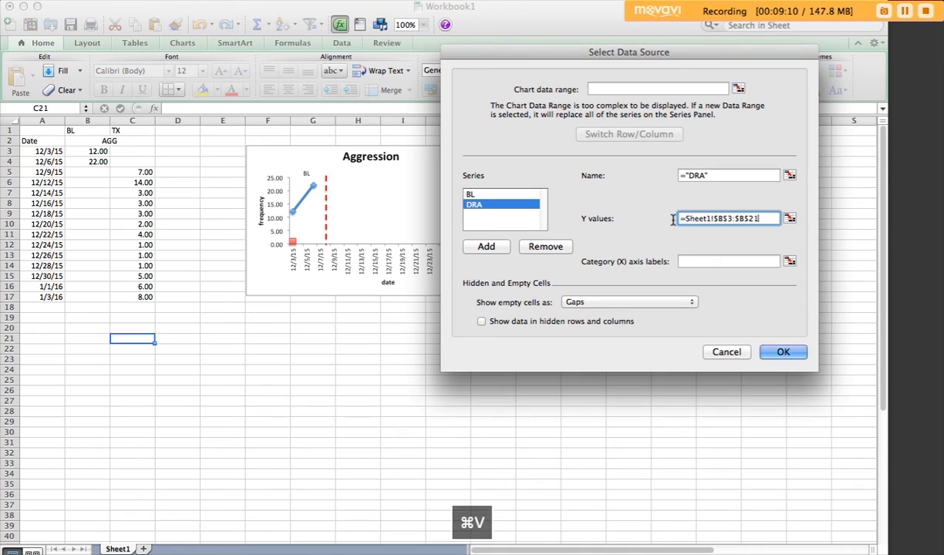
Step: Change the DRA series' Y values to column C, =Sheet1!$c$3:$c$21, and apply the data source changes
click(723, 219)
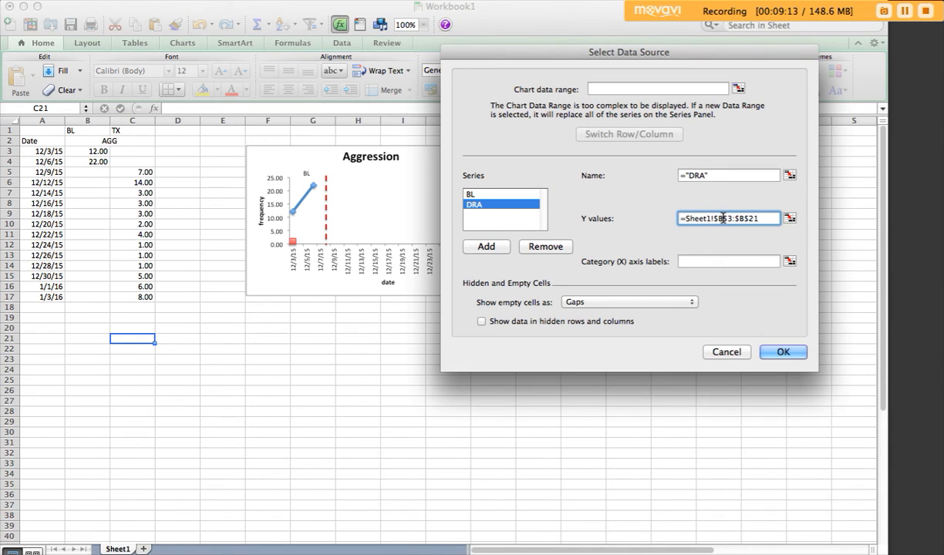
key(BackSpace)
text(c)
click(741, 219)
key(BackSpace)
text(c)
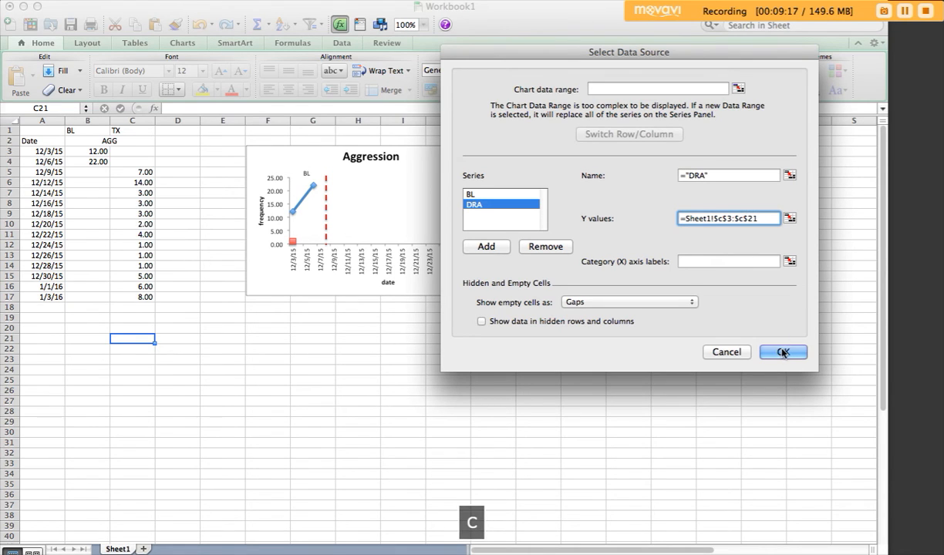
click(783, 352)
click(418, 368)
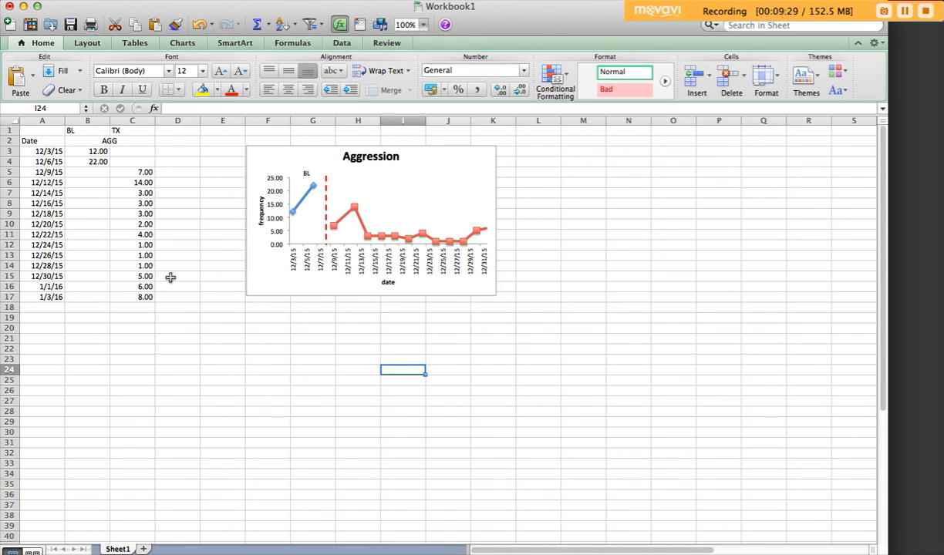
drag(90, 149, 90, 393)
click(84, 438)
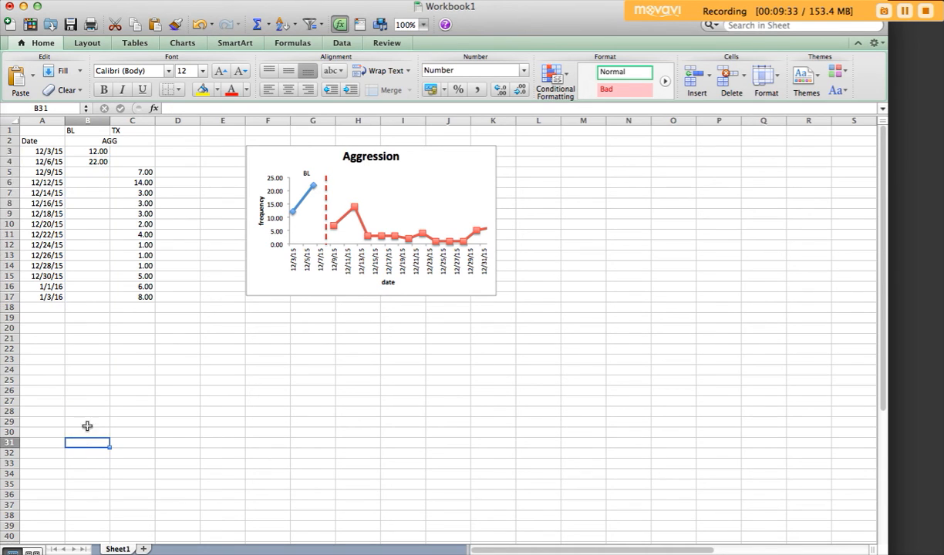
click(147, 170)
drag(146, 170, 145, 376)
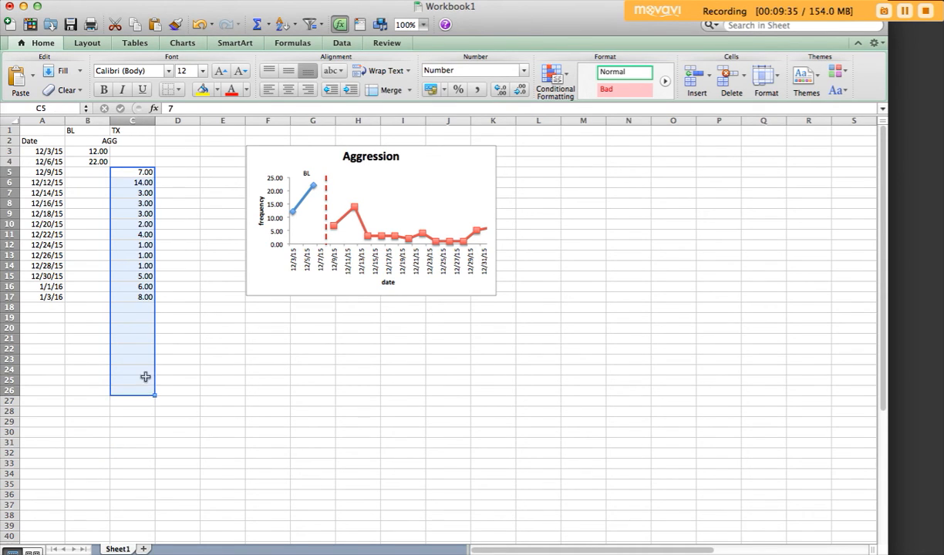
drag(90, 150, 87, 205)
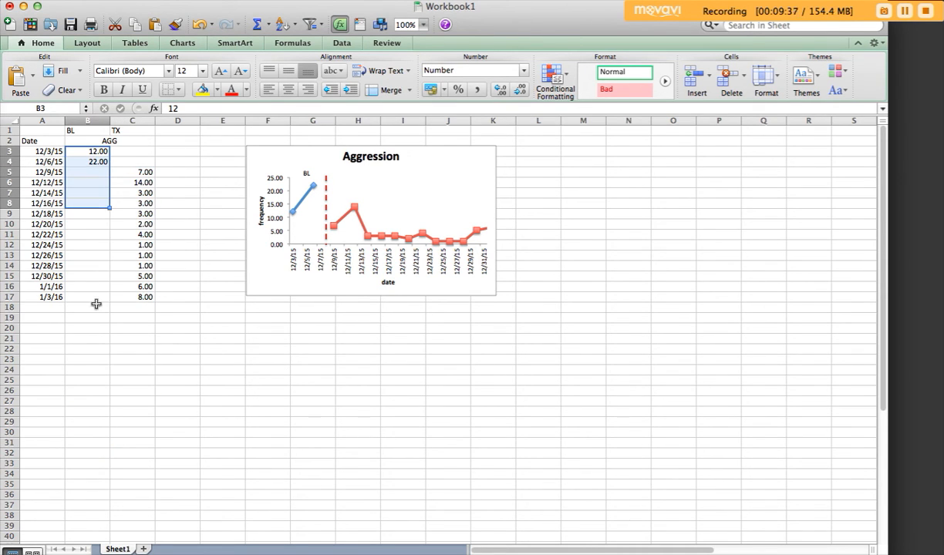
click(127, 339)
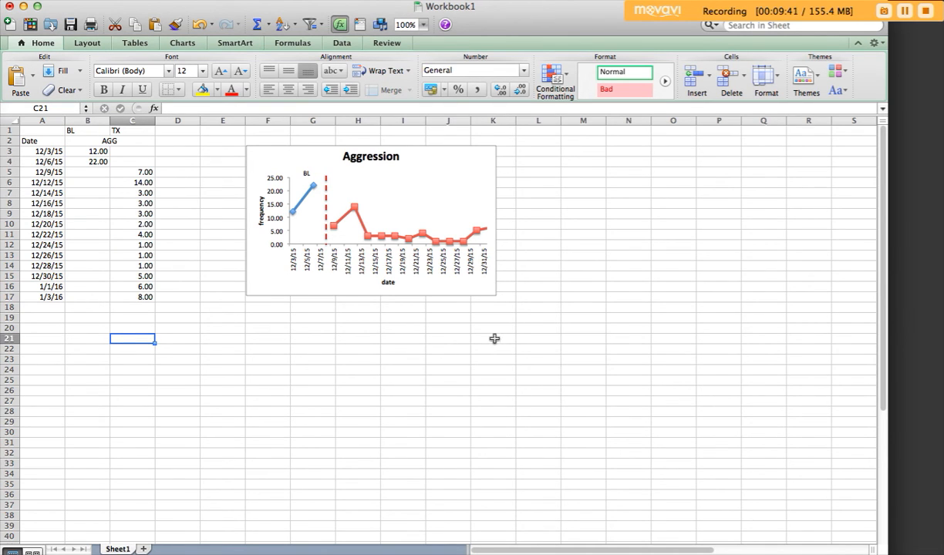
click(905, 13)
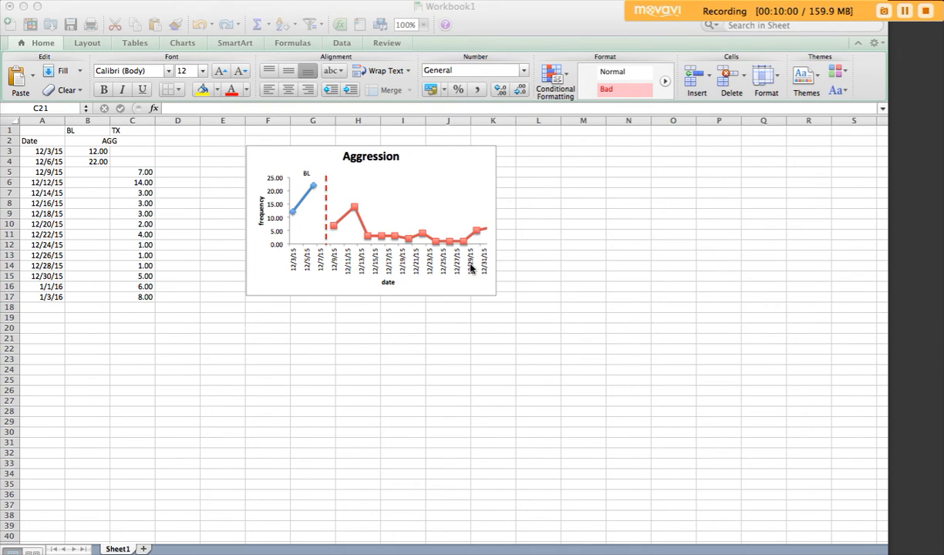
Step: Set the maximum of the Aggression chart's horizontal date axis to 1/31/16 and apply the change
click(362, 264)
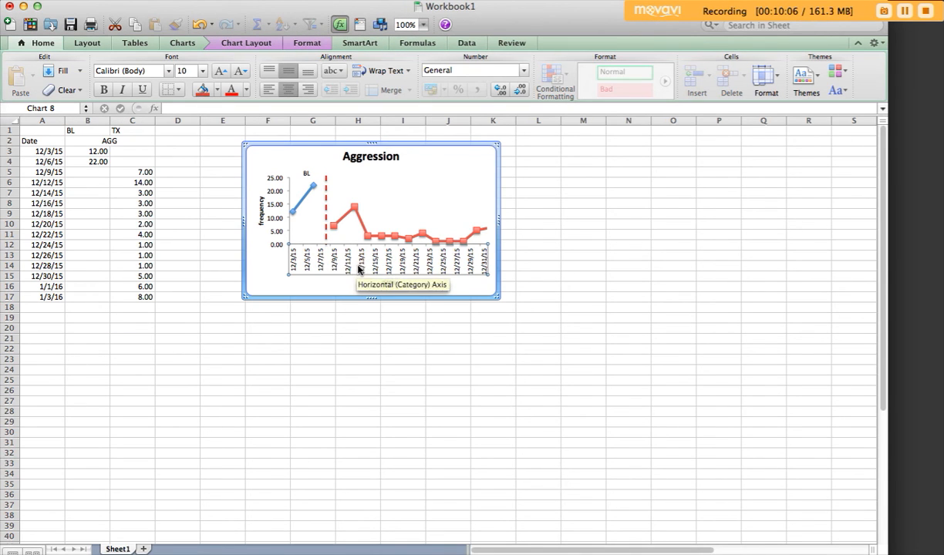
double_click(364, 267)
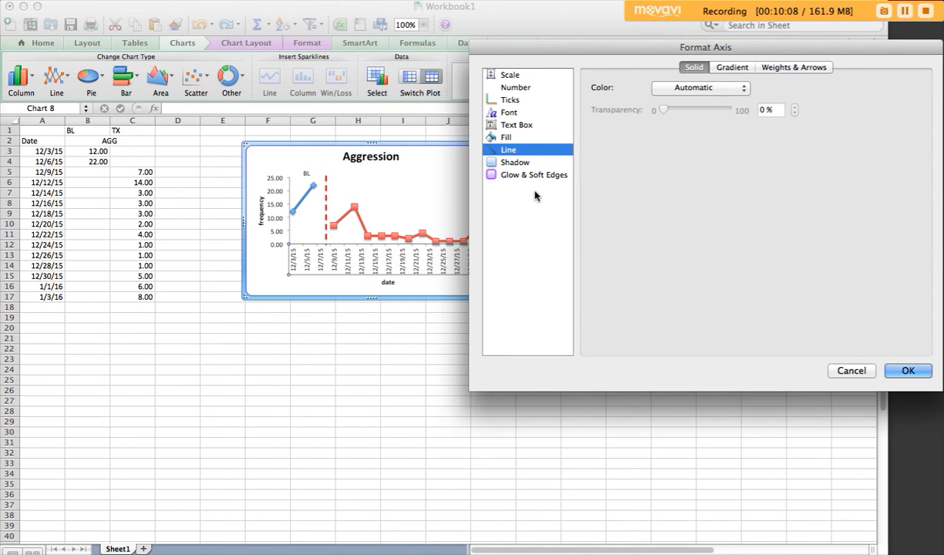
click(509, 75)
drag(530, 52, 605, 51)
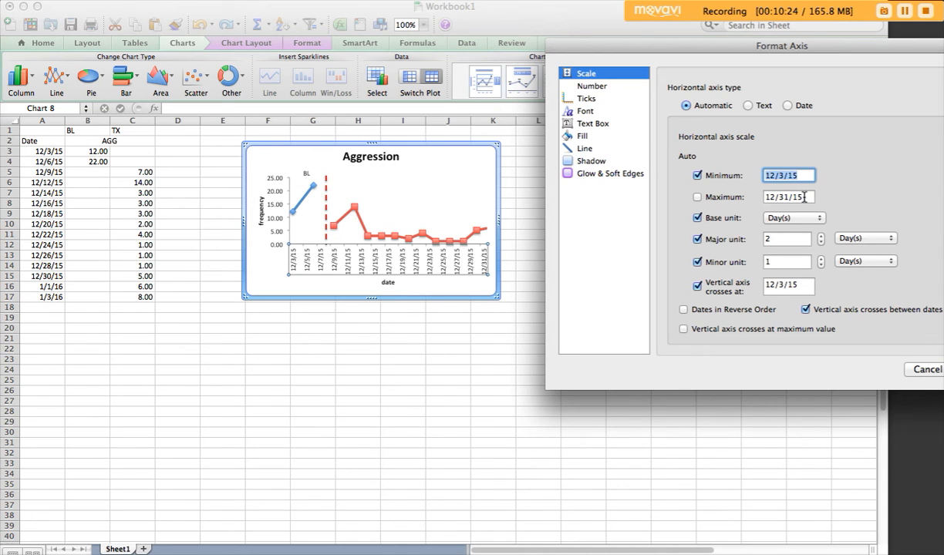
drag(805, 197, 739, 198)
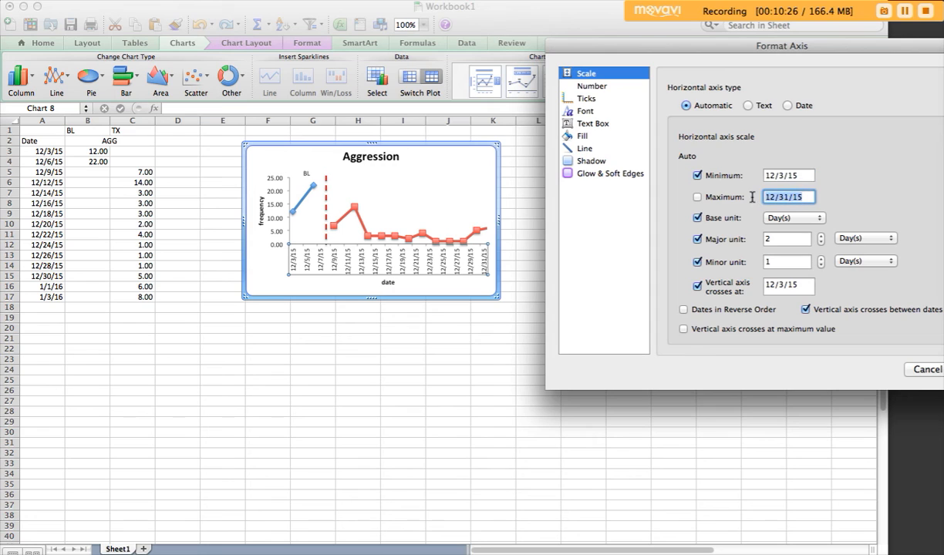
text(1/31/16)
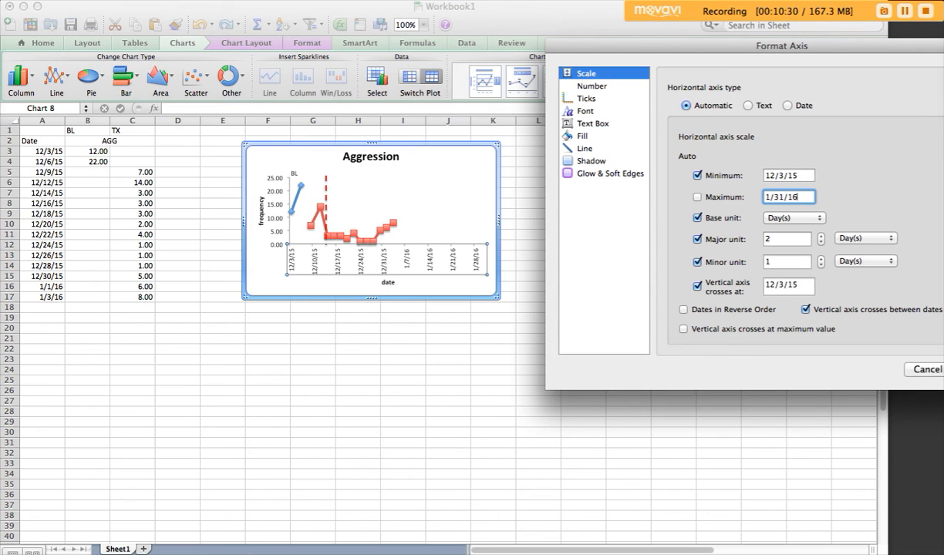
key(Return)
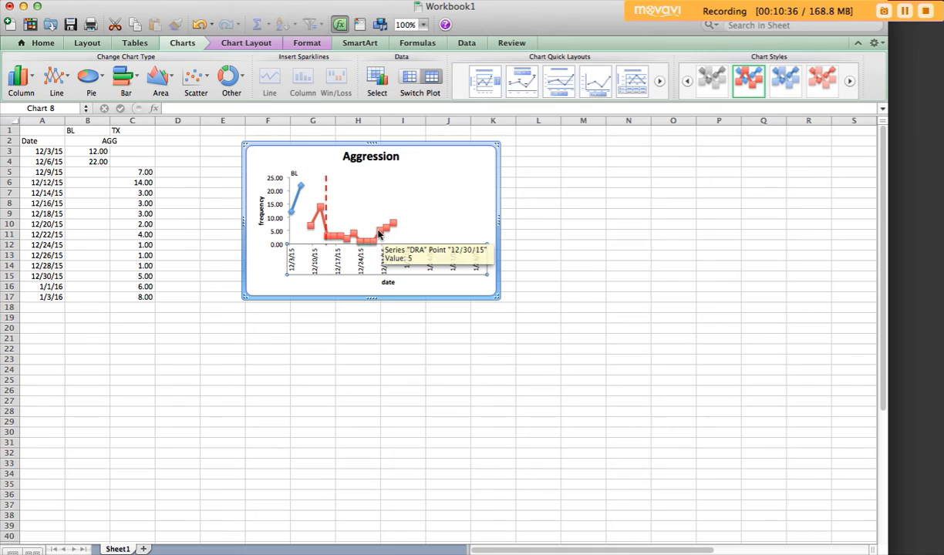
Step: Move the dashed phase-change line between the last BL point and the first DRA point
click(326, 196)
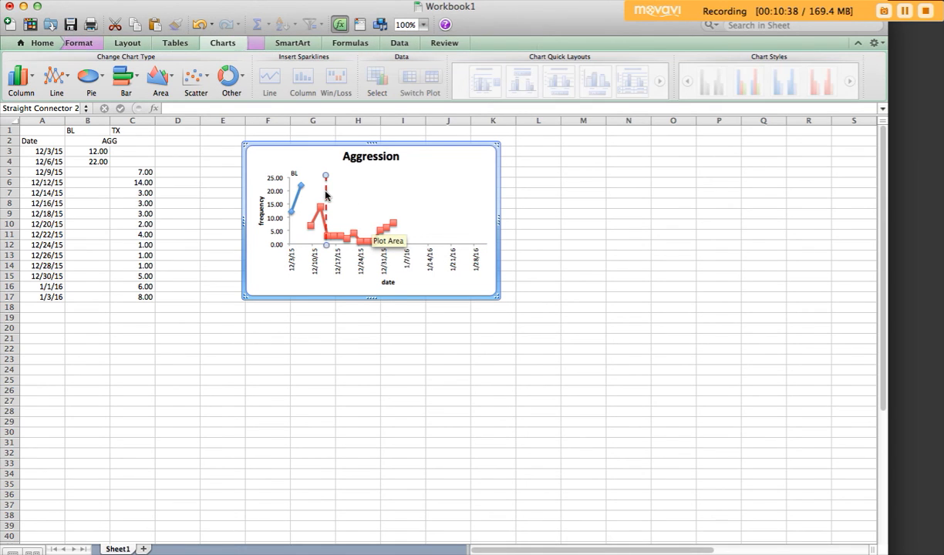
drag(325, 192, 307, 197)
click(320, 268)
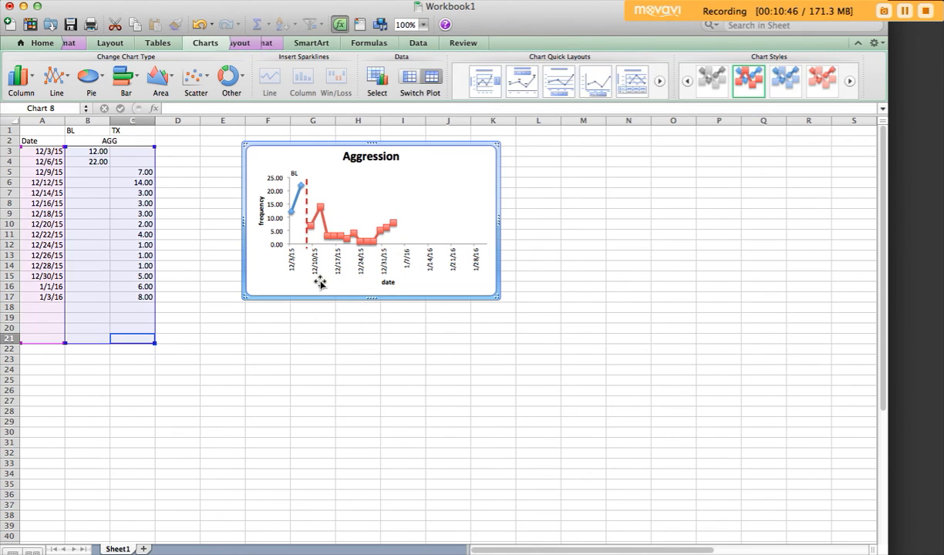
click(307, 203)
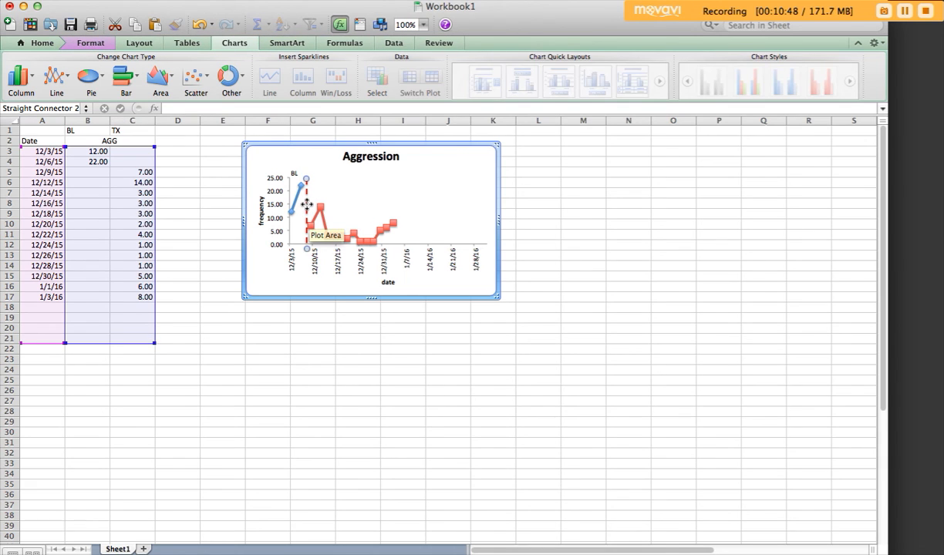
drag(305, 204, 304, 203)
click(305, 199)
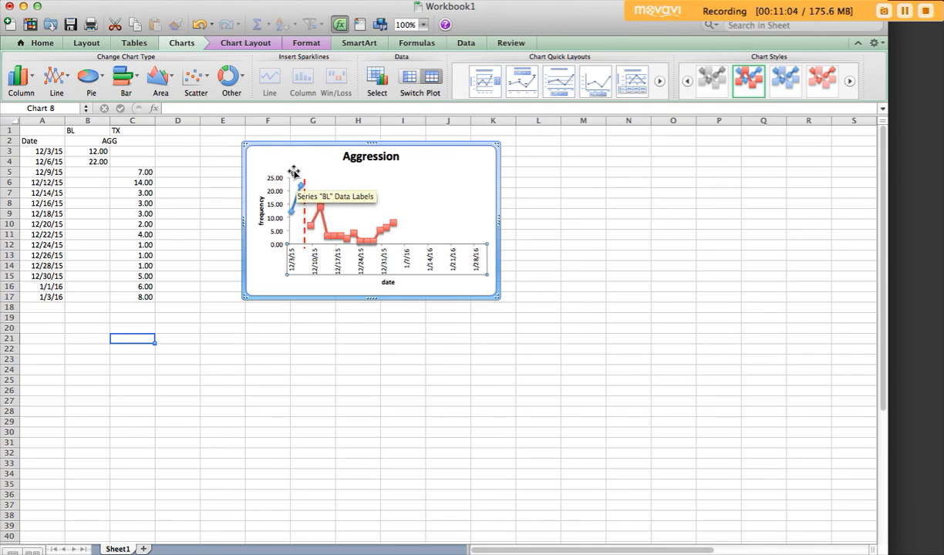
click(294, 172)
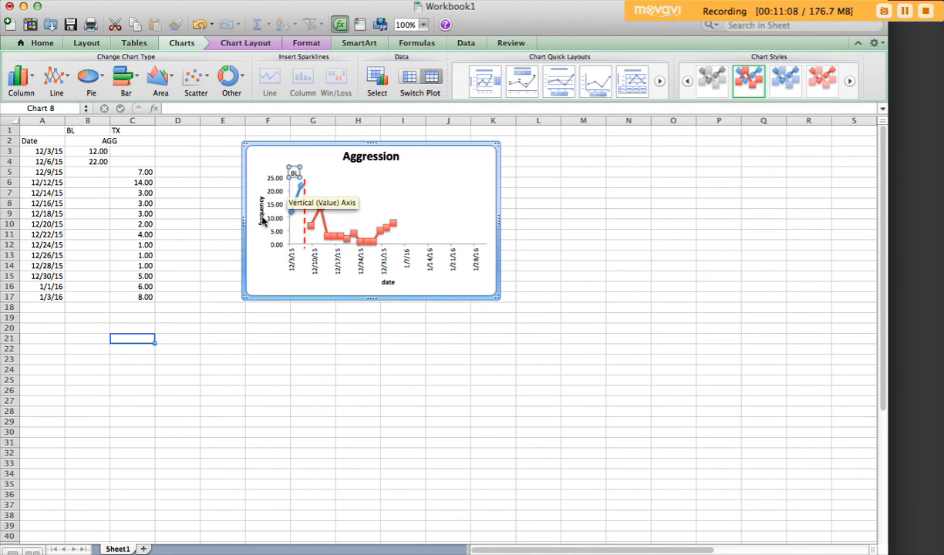
click(213, 378)
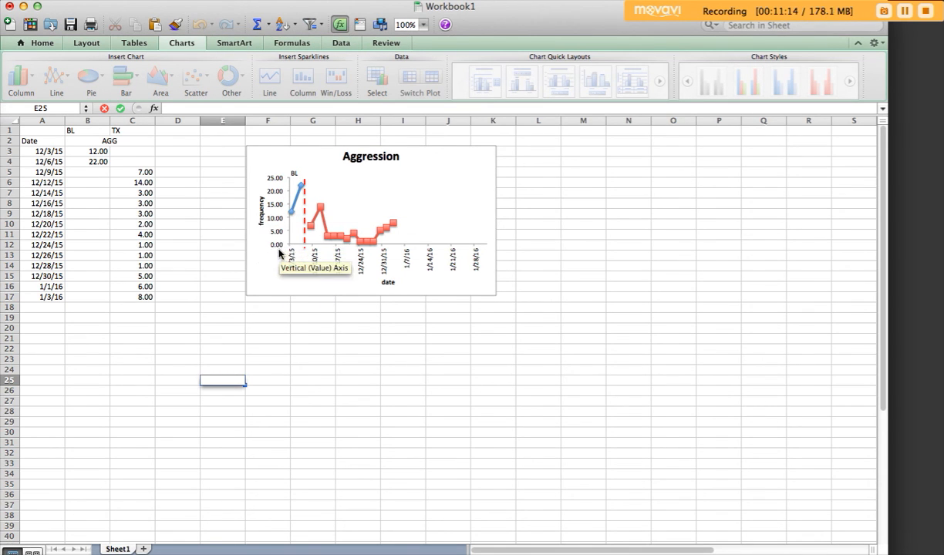
Step: Unlink the vertical axis number format from the source and set it to 0 decimal places
double_click(272, 206)
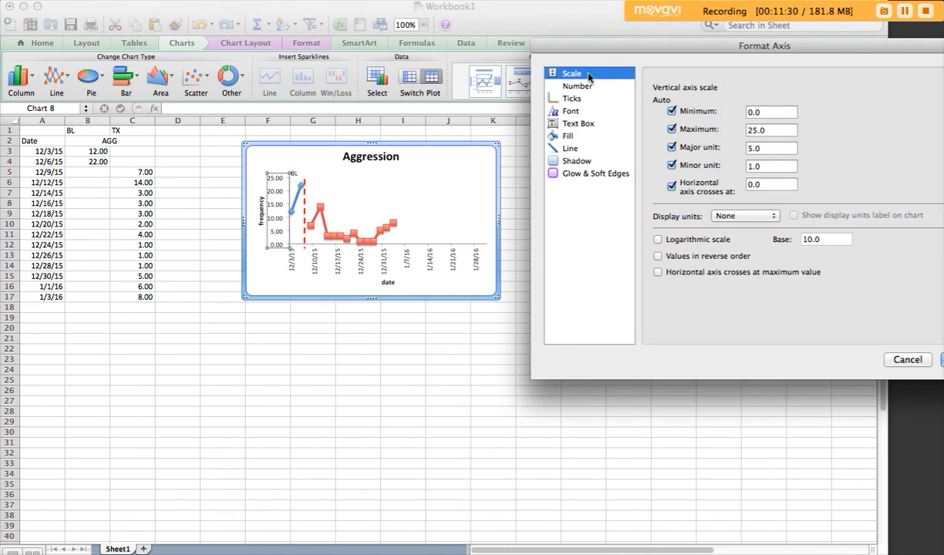
click(578, 87)
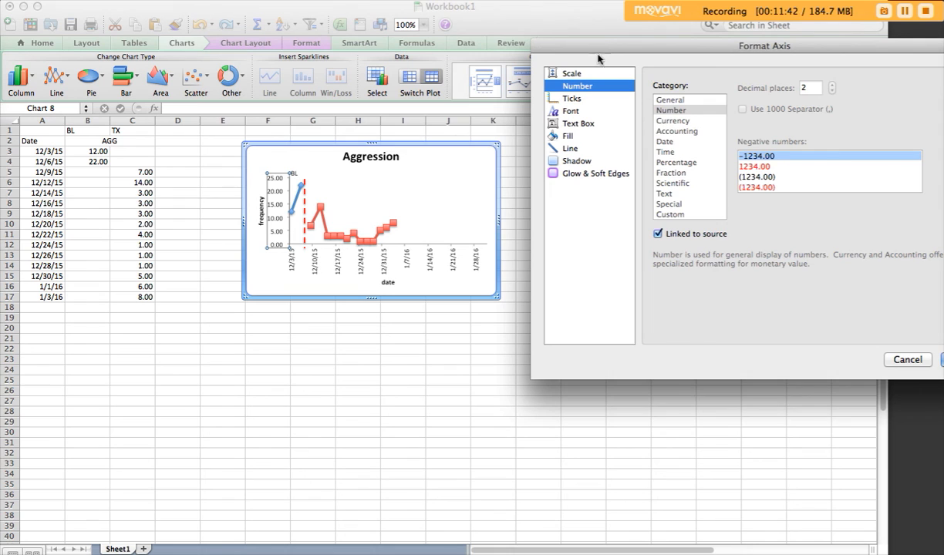
drag(576, 41, 456, 42)
click(453, 99)
click(456, 86)
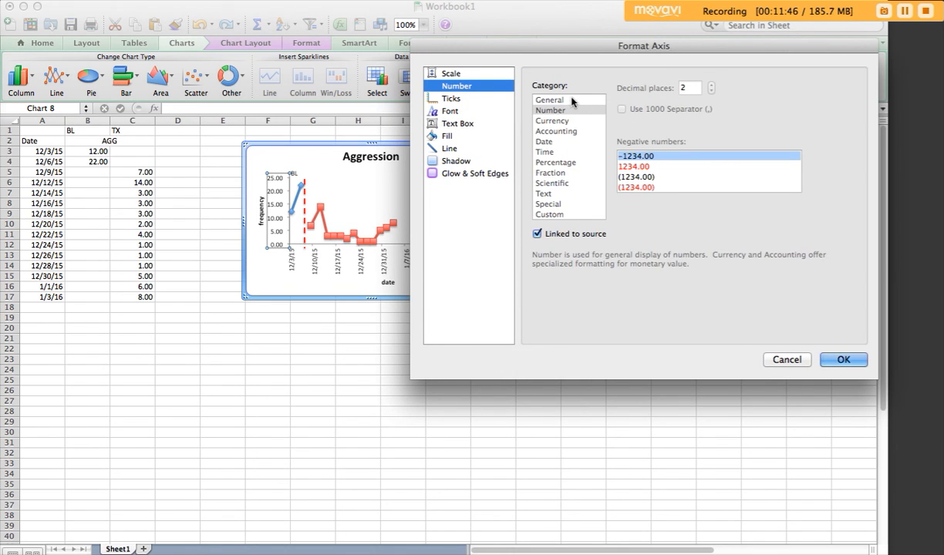
click(538, 235)
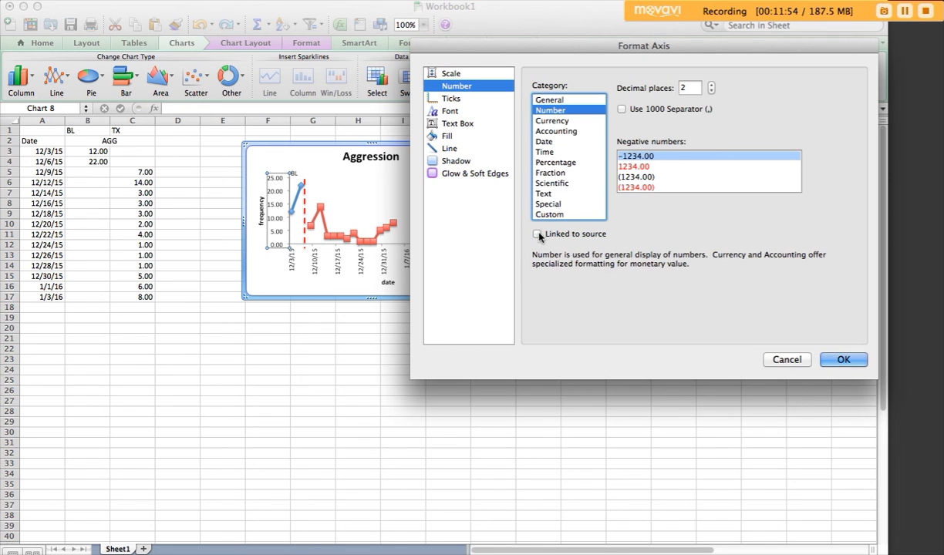
click(711, 91)
click(711, 91)
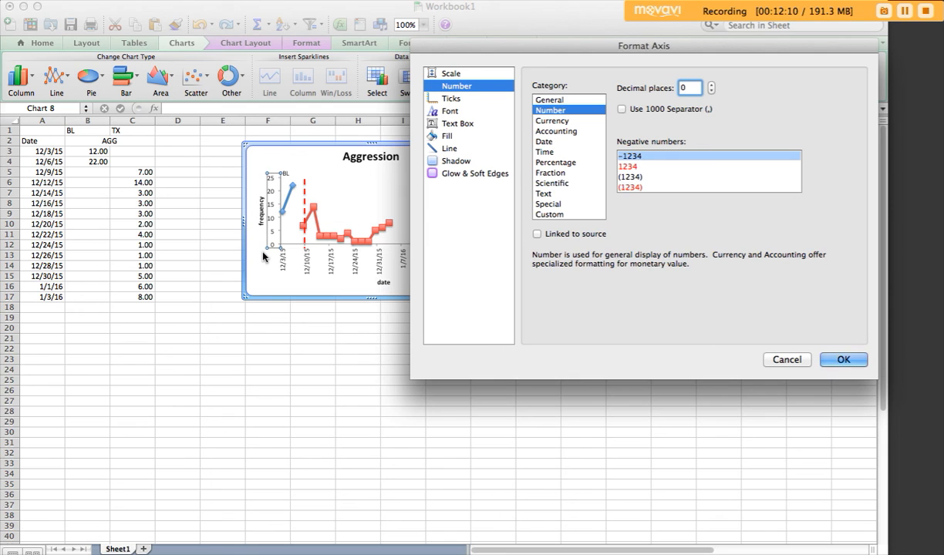
click(841, 360)
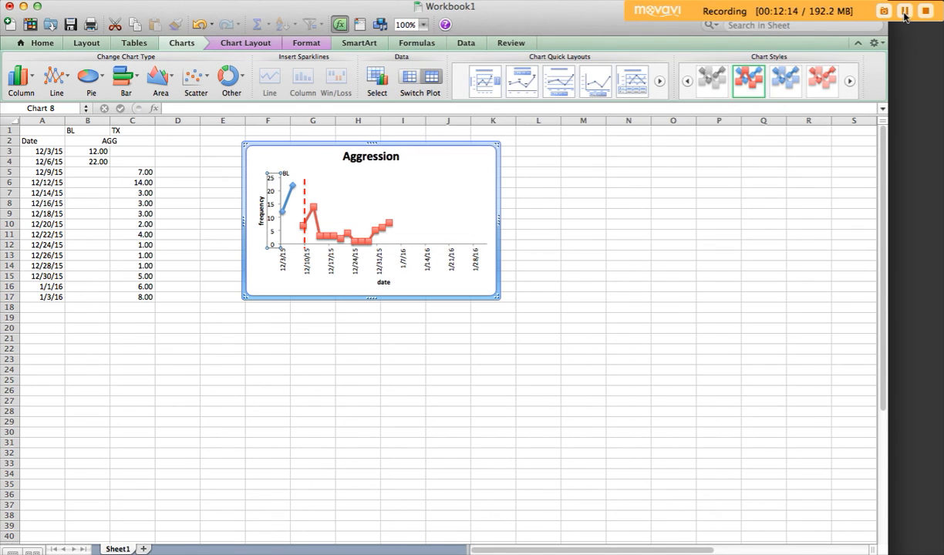
Step: Realign the dashed phase-change line with the gap between the BL and DRA data on the reformatted chart
drag(304, 202, 297, 206)
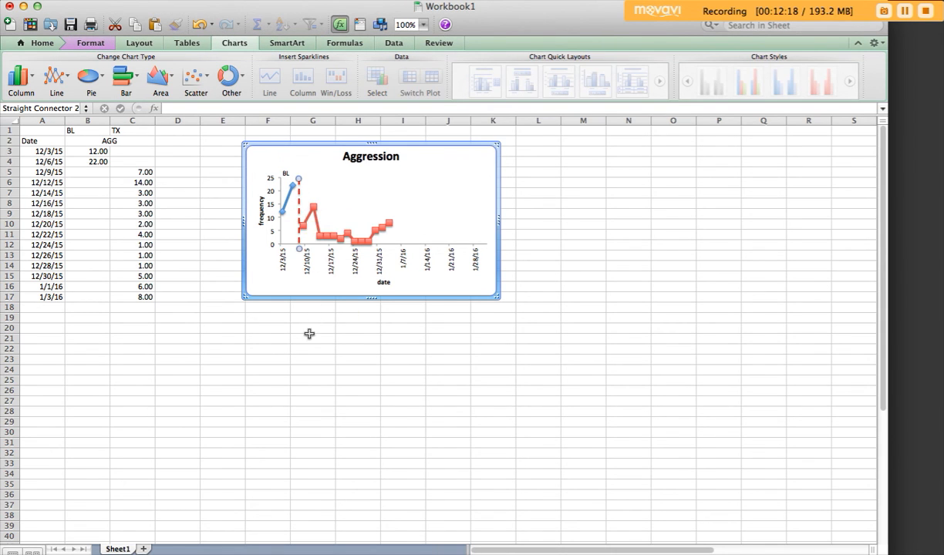
click(309, 337)
drag(299, 203, 294, 202)
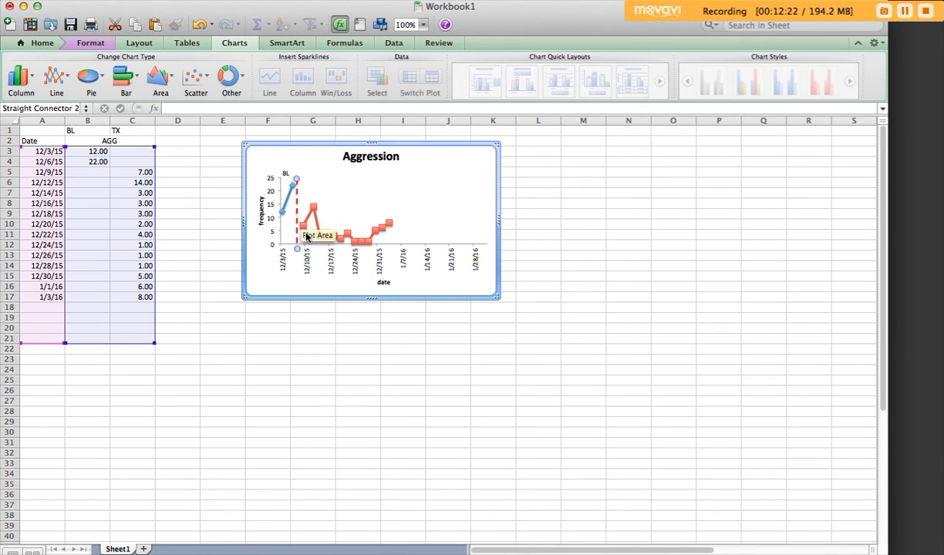
click(319, 331)
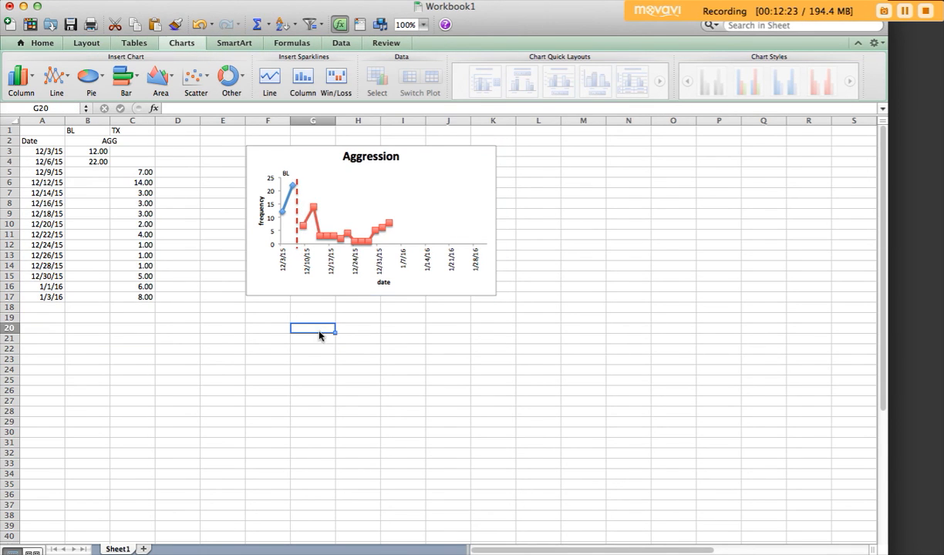
Step: Add a data label to the 12/12/15 point of the DRA series and change its text to DRA
click(315, 208)
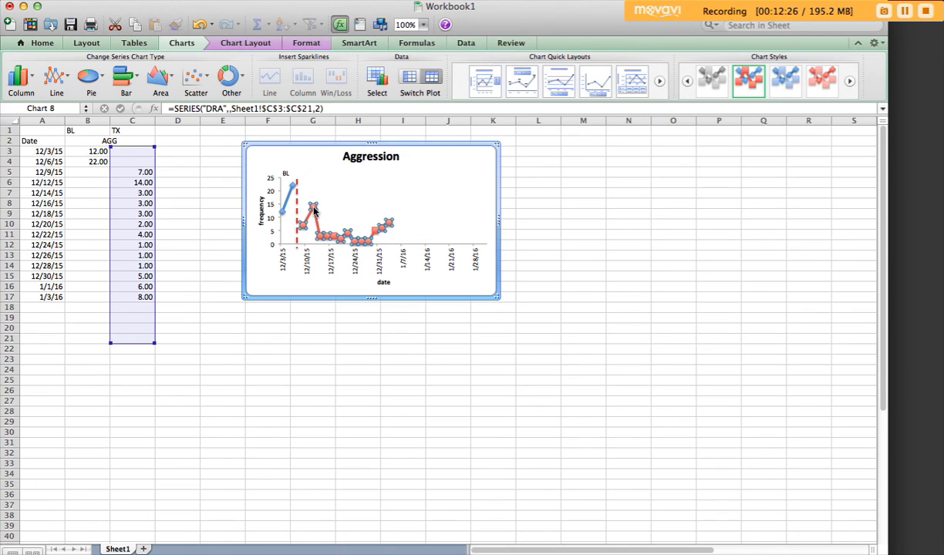
click(314, 208)
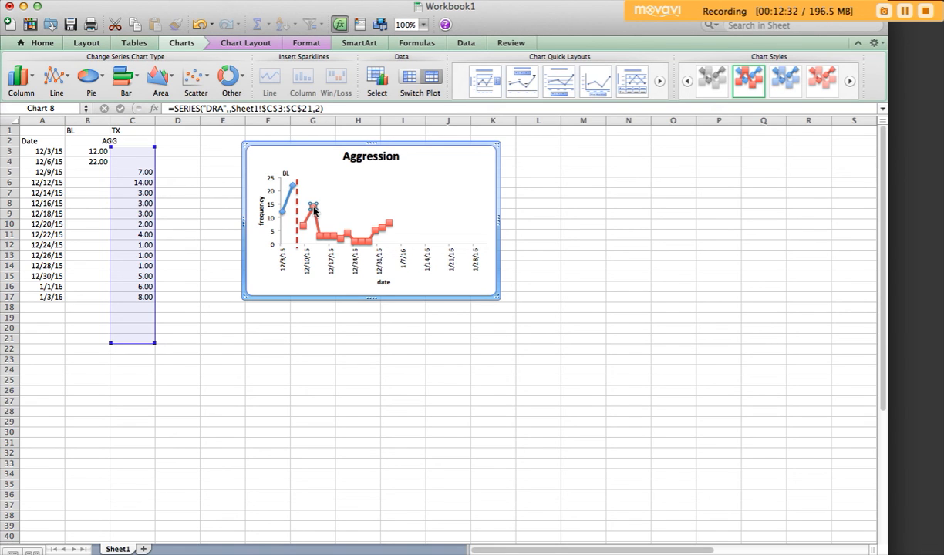
right_click(314, 208)
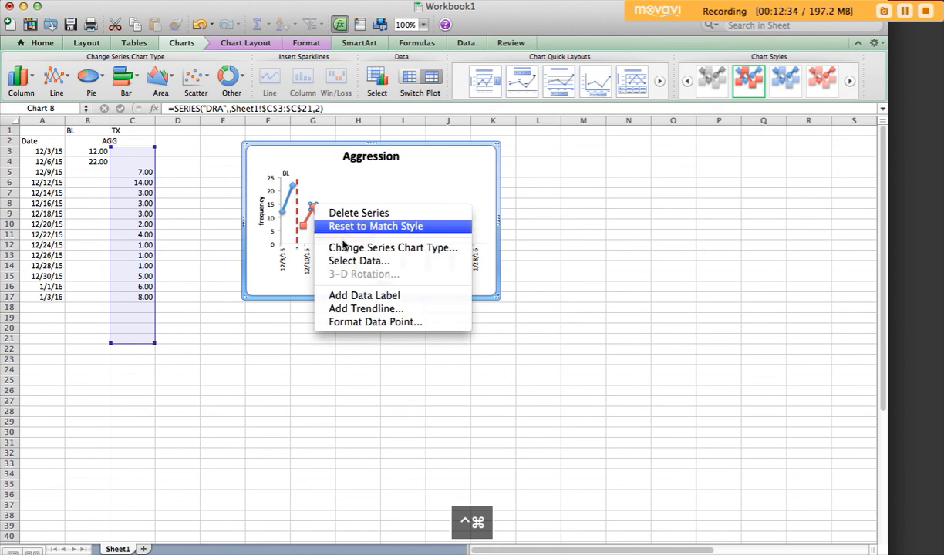
click(351, 283)
click(328, 206)
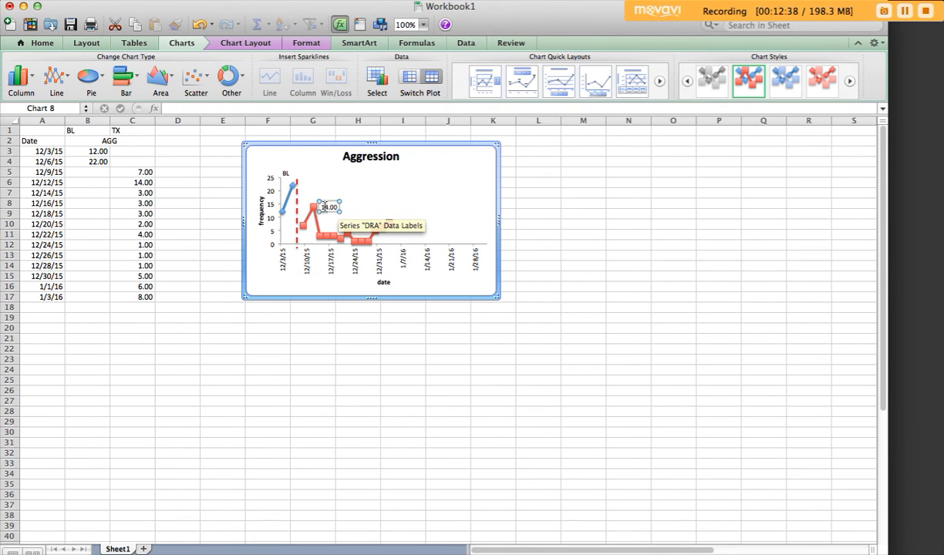
drag(324, 206, 345, 207)
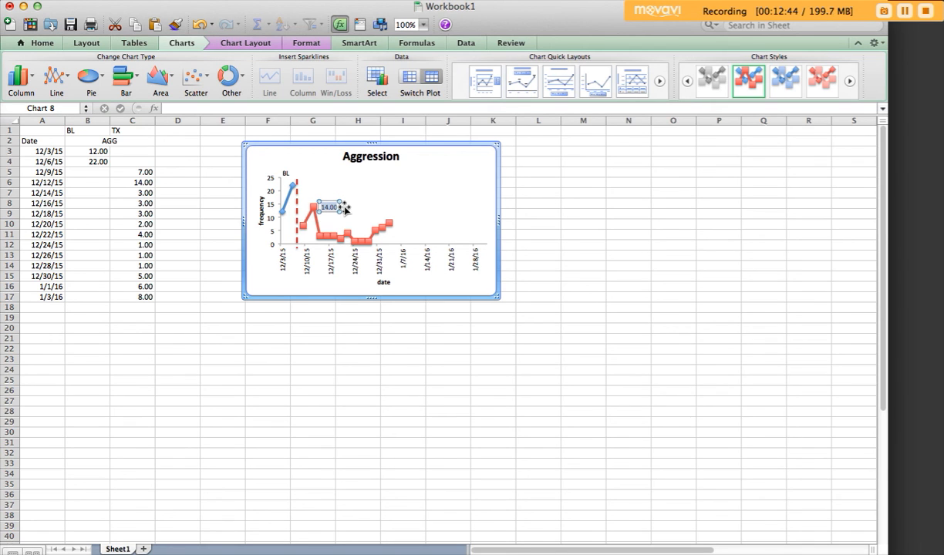
text(DRA)
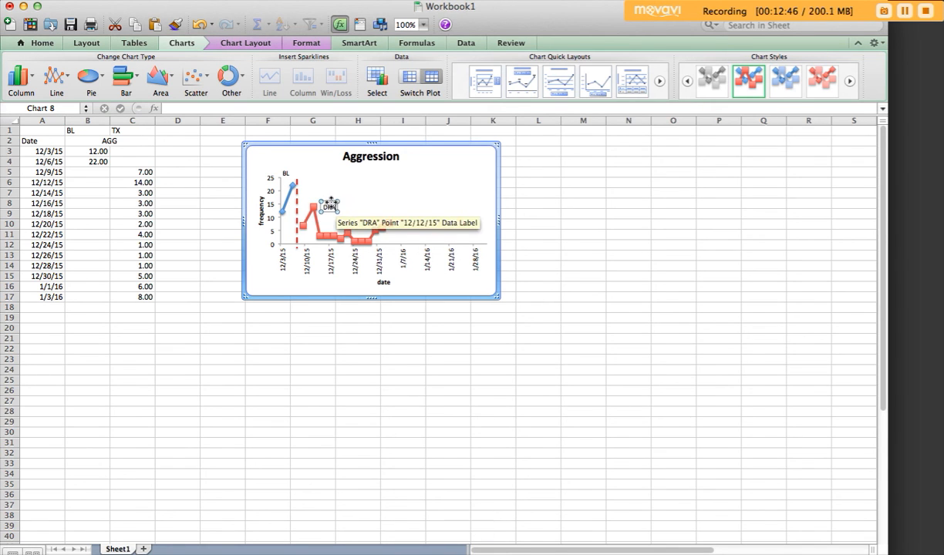
Step: Move the DRA label above the treatment data, level with the BL label, and deselect the chart
drag(331, 201, 315, 167)
click(318, 158)
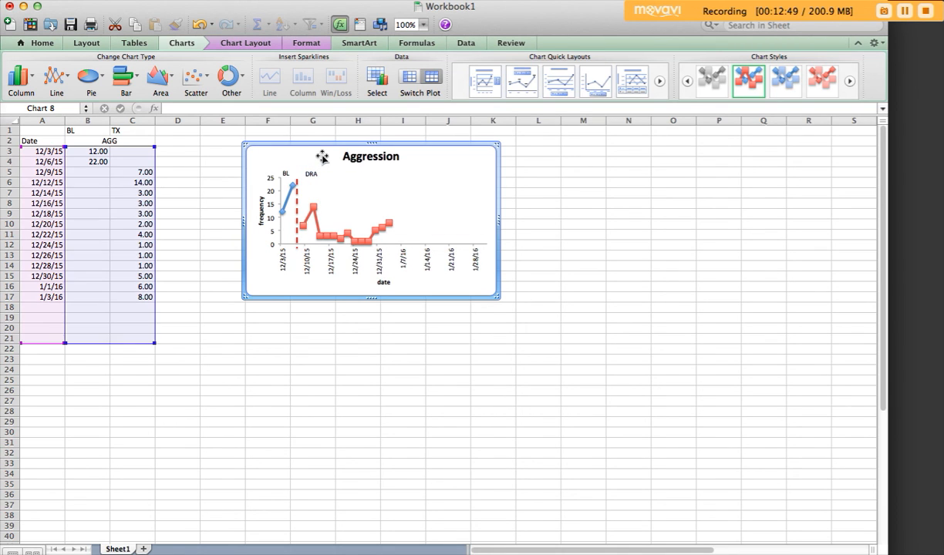
click(617, 247)
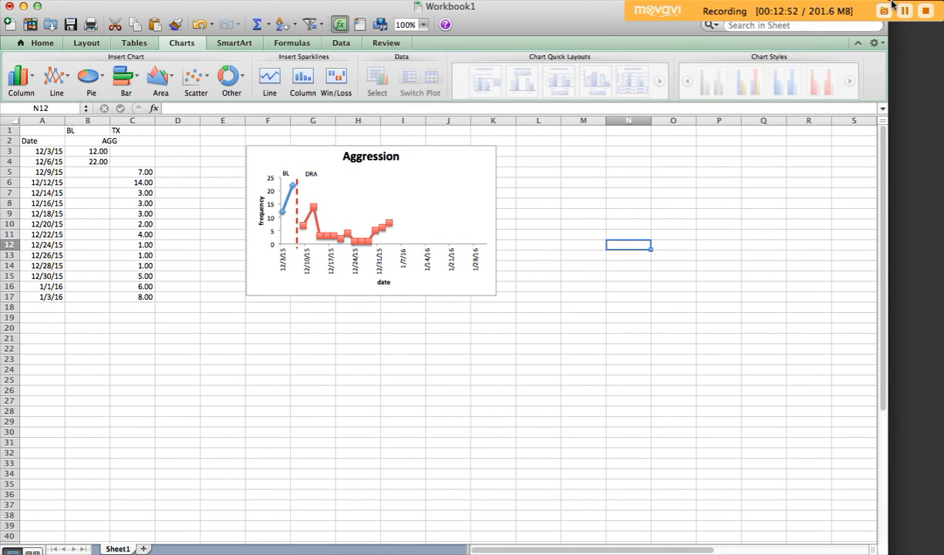